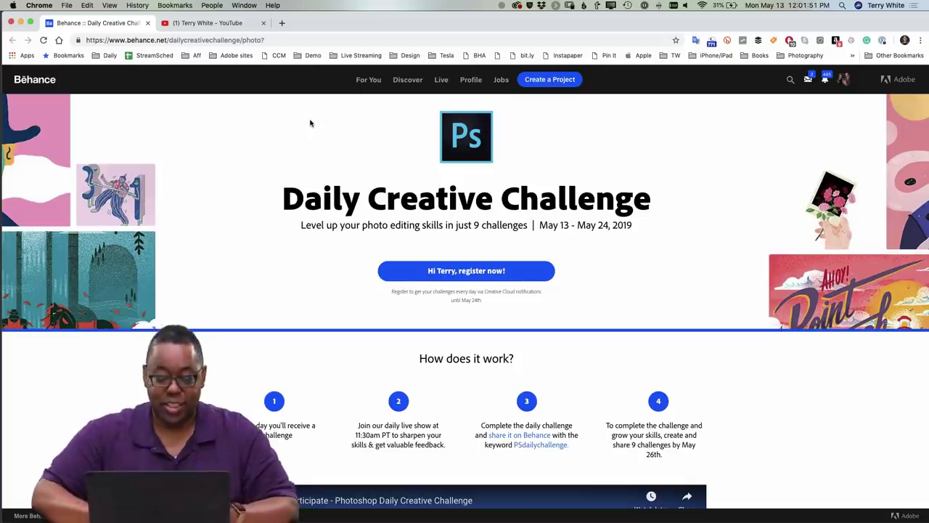
Step: Join the Photoshop Daily Creative Challenge via 'register now!' and close the 'Thanks for joining' pop-up
{"action": "left_click", "coordinate": [479, 273]}
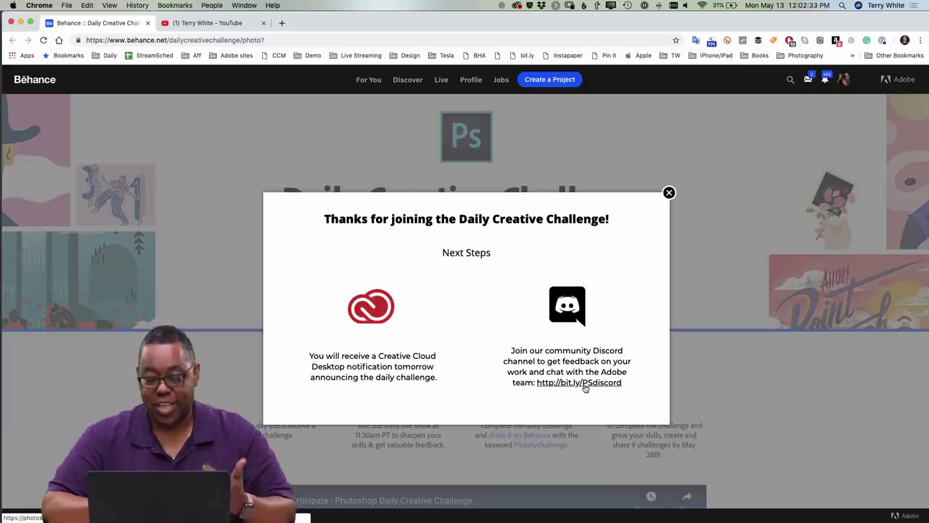
{"action": "left_click", "coordinate": [670, 193]}
{"action": "scroll", "coordinate": [723, 303], "scroll_direction": "down", "scroll_amount": 2}
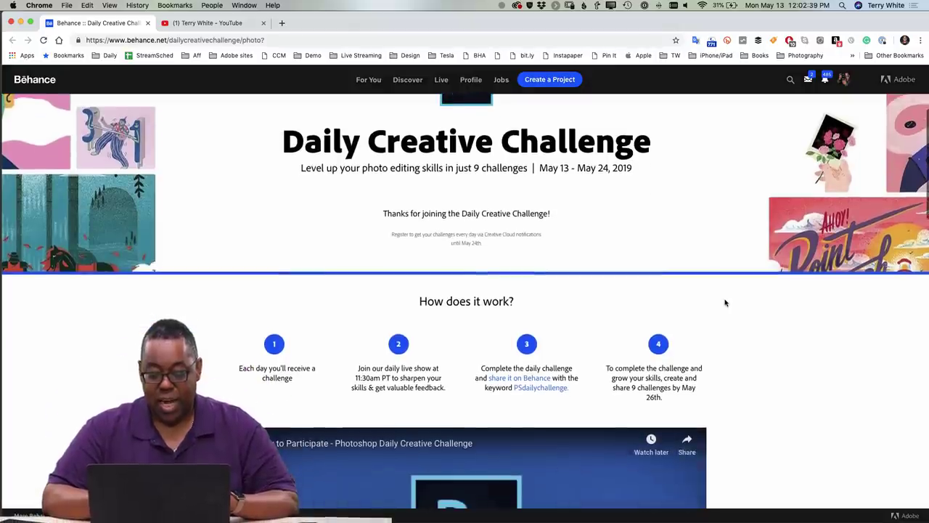
{"action": "scroll", "coordinate": [725, 303], "scroll_direction": "down", "scroll_amount": 2}
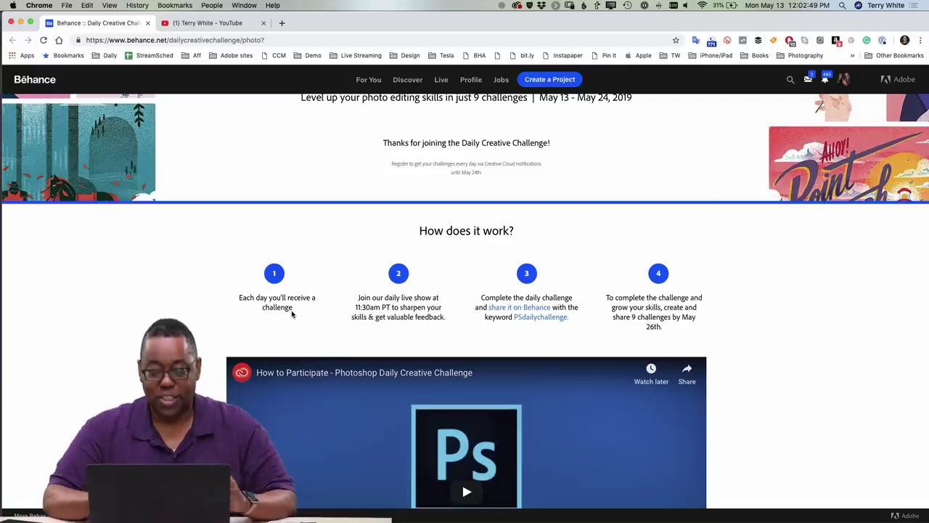
{"action": "scroll", "coordinate": [292, 314], "scroll_direction": "down", "scroll_amount": 10}
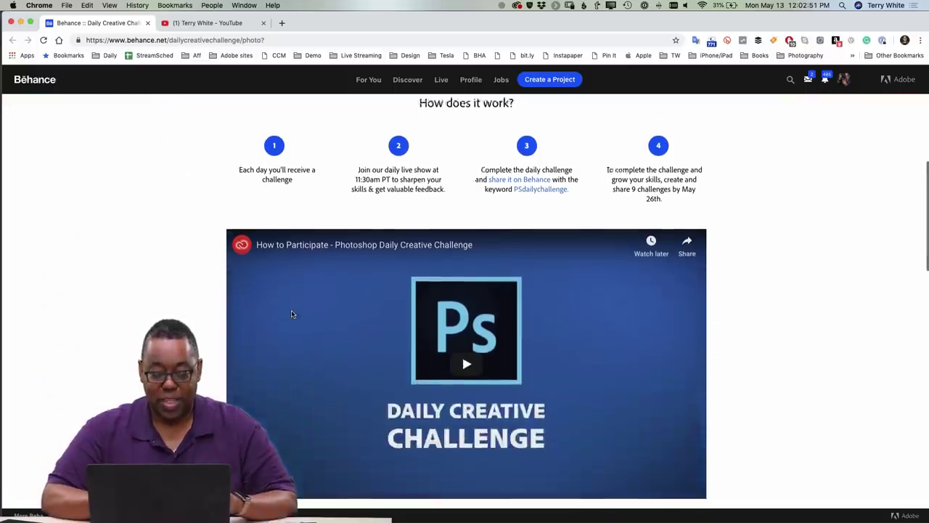
{"action": "scroll", "coordinate": [292, 314], "scroll_direction": "down", "scroll_amount": 5}
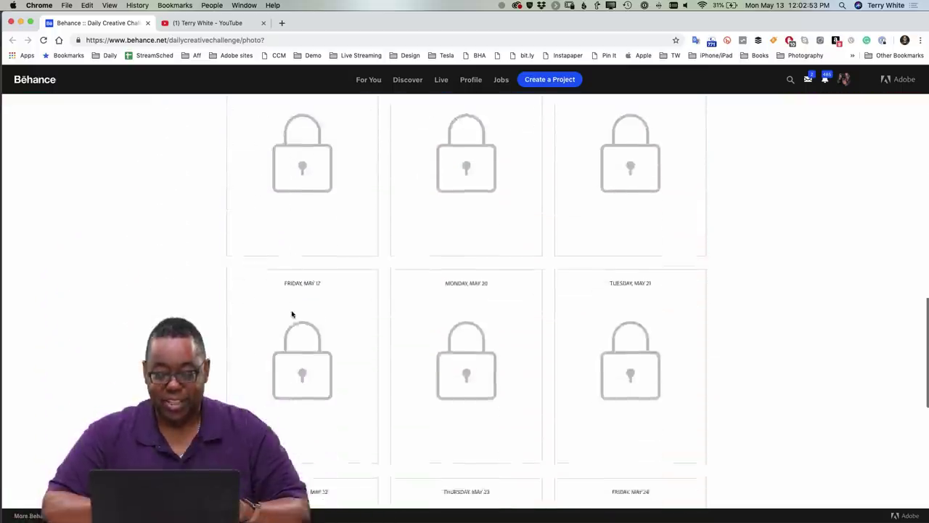
{"action": "scroll", "coordinate": [292, 313], "scroll_direction": "down", "scroll_amount": 2}
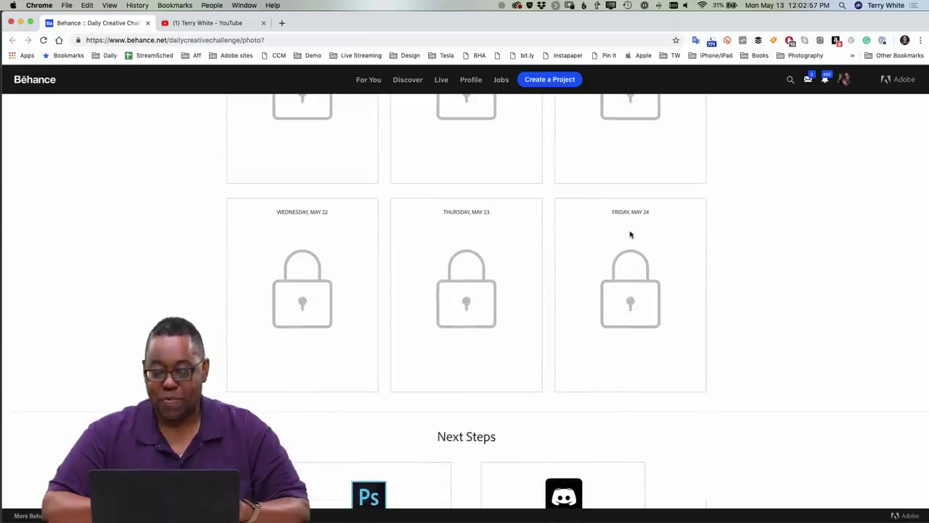
{"action": "scroll", "coordinate": [658, 240], "scroll_direction": "up", "scroll_amount": 7}
{"action": "scroll", "coordinate": [657, 240], "scroll_direction": "up", "scroll_amount": 1}
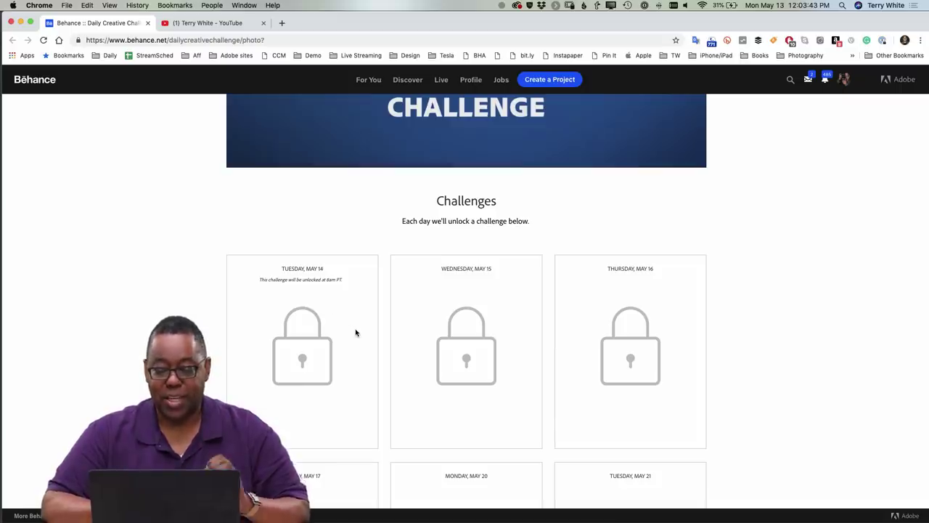
{"action": "scroll", "coordinate": [356, 333], "scroll_direction": "up", "scroll_amount": 10}
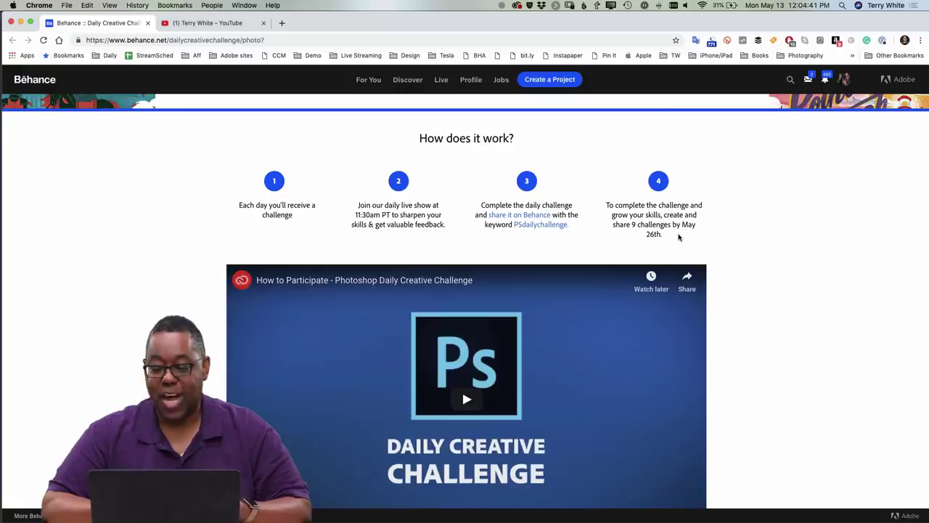
{"action": "scroll", "coordinate": [679, 237], "scroll_direction": "down", "scroll_amount": 10}
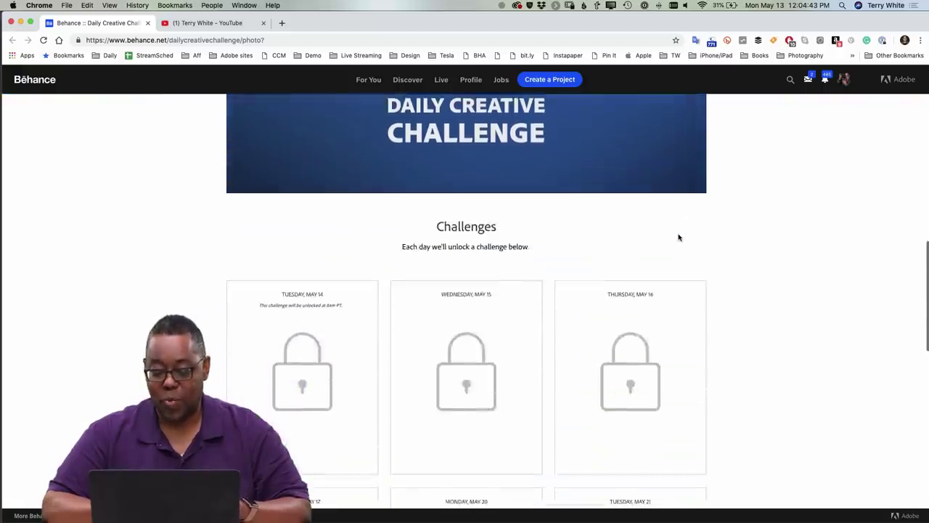
{"action": "scroll", "coordinate": [679, 237], "scroll_direction": "down", "scroll_amount": 5}
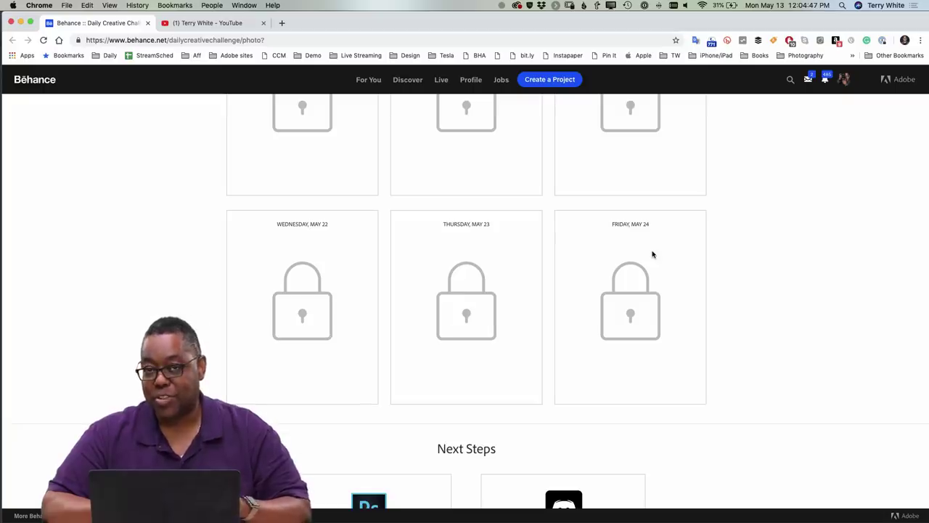
{"action": "scroll", "coordinate": [652, 255], "scroll_direction": "up", "scroll_amount": 10}
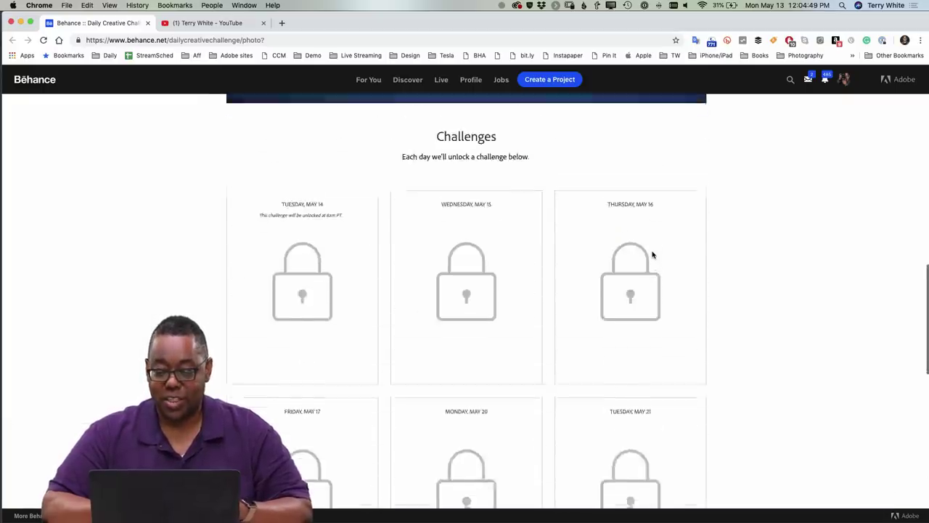
{"action": "scroll", "coordinate": [652, 255], "scroll_direction": "up", "scroll_amount": 3}
{"action": "scroll", "coordinate": [652, 255], "scroll_direction": "down", "scroll_amount": 6}
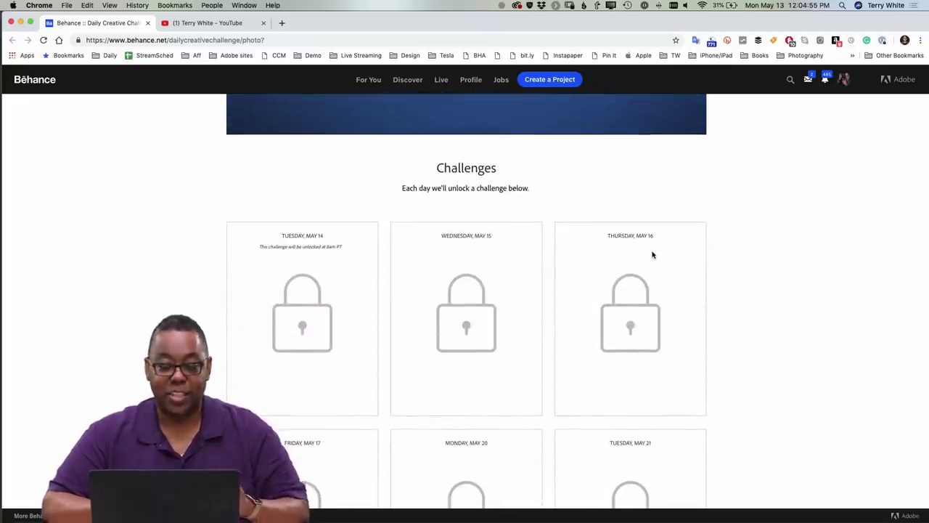
{"action": "scroll", "coordinate": [652, 255], "scroll_direction": "down", "scroll_amount": 10}
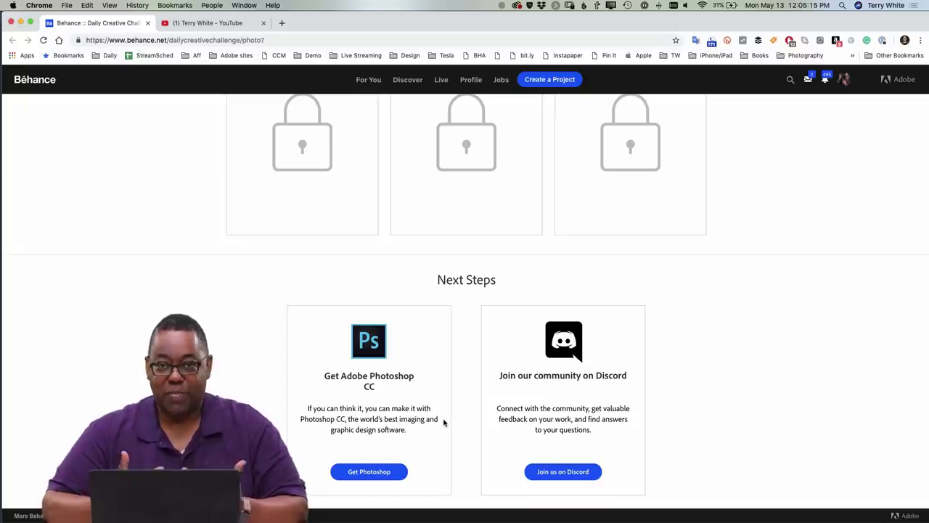
Step: Open the adobe.com Photoshop page from 'Get Photoshop' in a new tab, then return to the Behance tab
{"action": "left_click", "coordinate": [390, 471]}
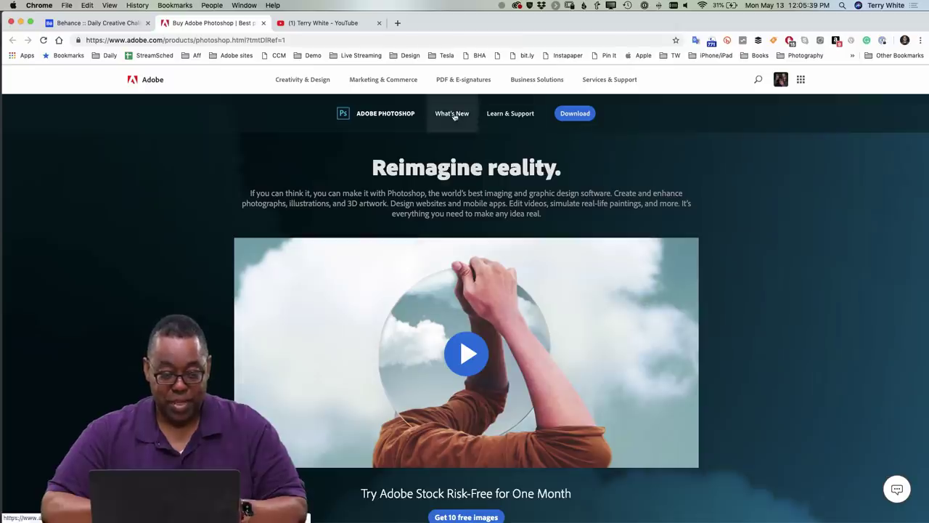
{"action": "left_click", "coordinate": [118, 26]}
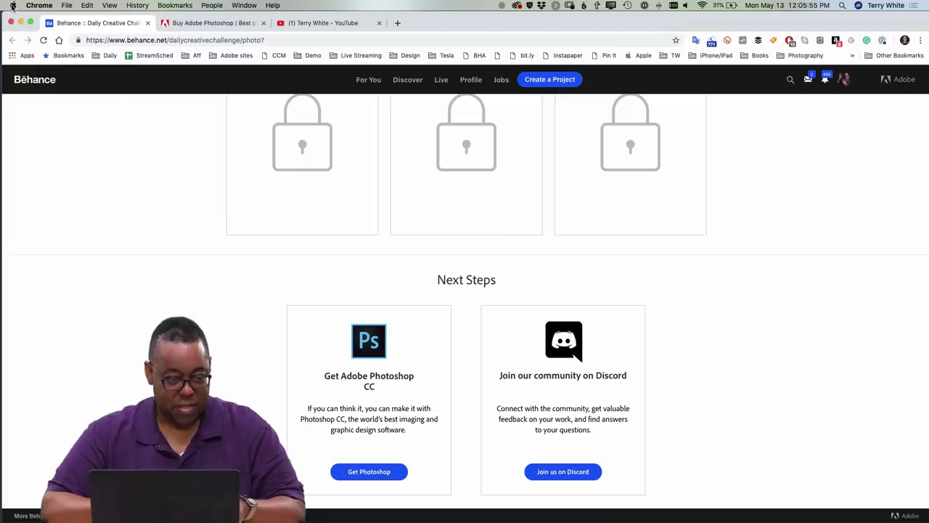
Step: Launch Discord from the Apple menu's Recent Items
{"action": "left_click", "coordinate": [13, 6]}
{"action": "mouse_move", "coordinate": [48, 59]}
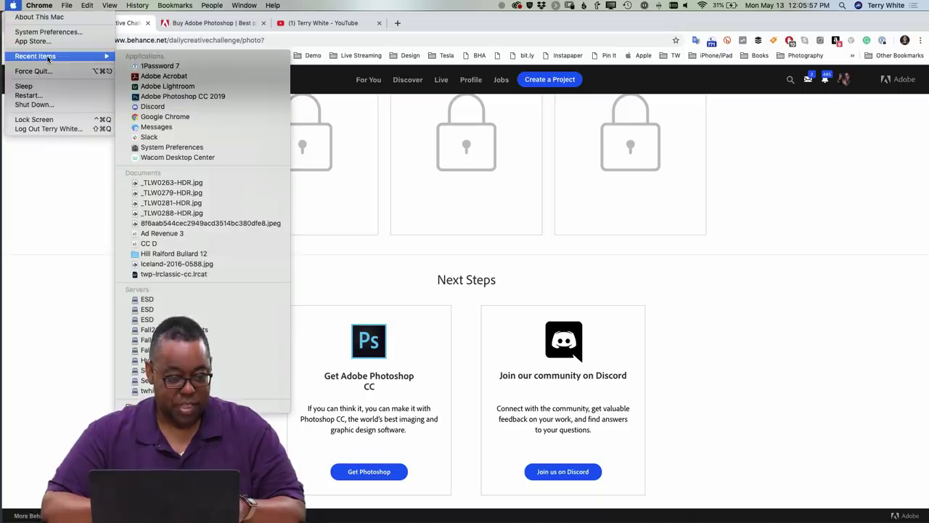
{"action": "left_click", "coordinate": [152, 106]}
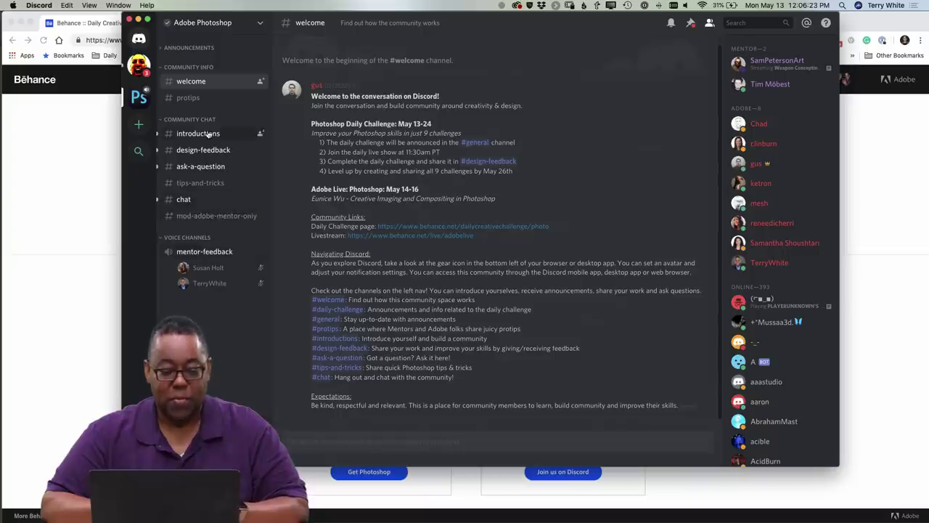
Step: Expand the ANNOUNCEMENTS category and view the Adobe Photoshop server's #general channel
{"action": "left_click", "coordinate": [166, 49]}
{"action": "left_click", "coordinate": [190, 63]}
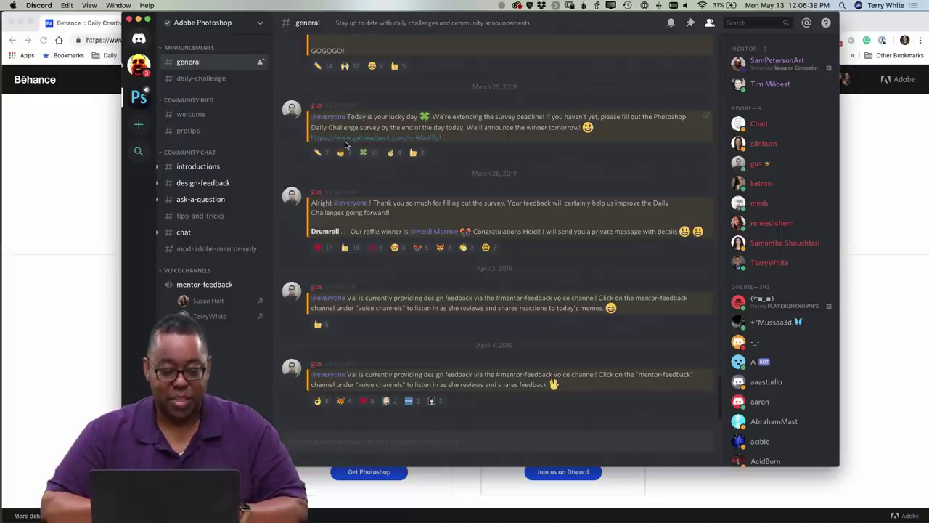
Step: Read the Day 8 and Day 9 posts in #daily-challenge, then go to #welcome
{"action": "left_click", "coordinate": [218, 80]}
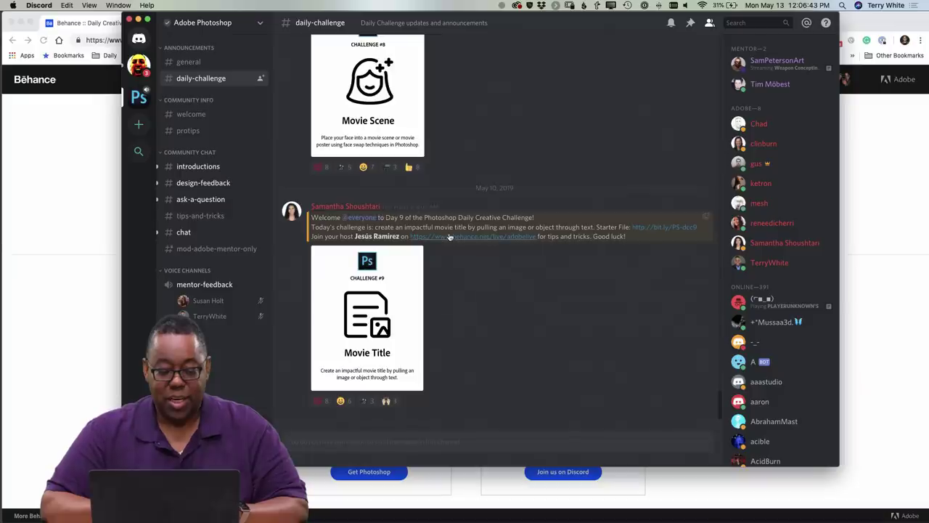
{"action": "scroll", "coordinate": [401, 303], "scroll_direction": "up", "scroll_amount": 2}
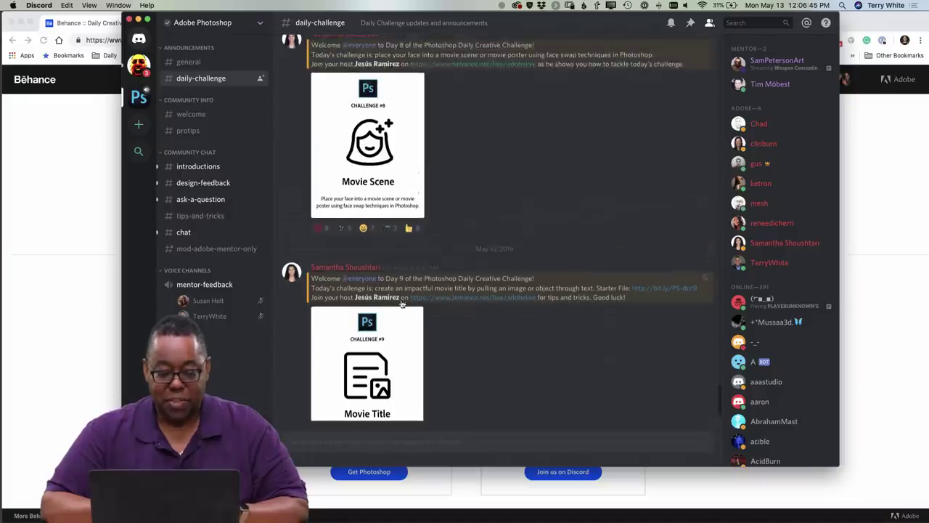
{"action": "scroll", "coordinate": [401, 304], "scroll_direction": "up", "scroll_amount": 4}
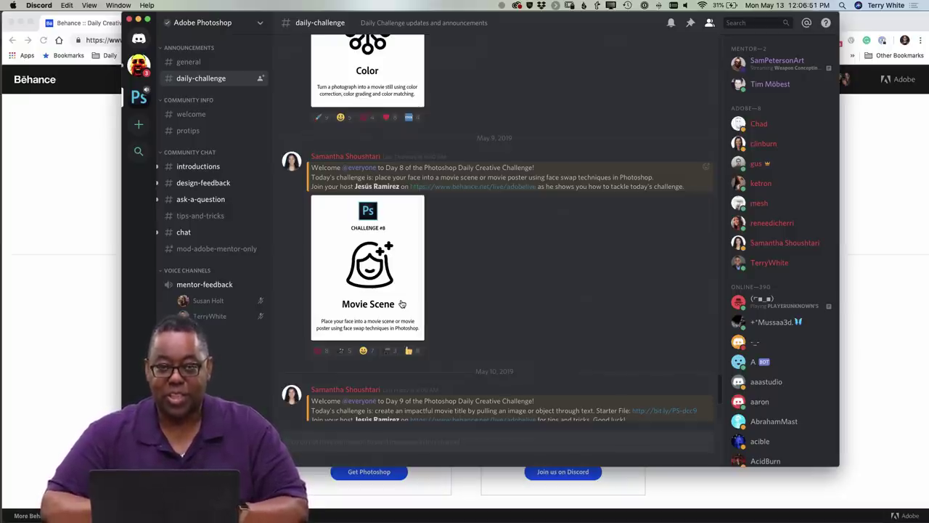
{"action": "scroll", "coordinate": [402, 304], "scroll_direction": "down", "scroll_amount": 5}
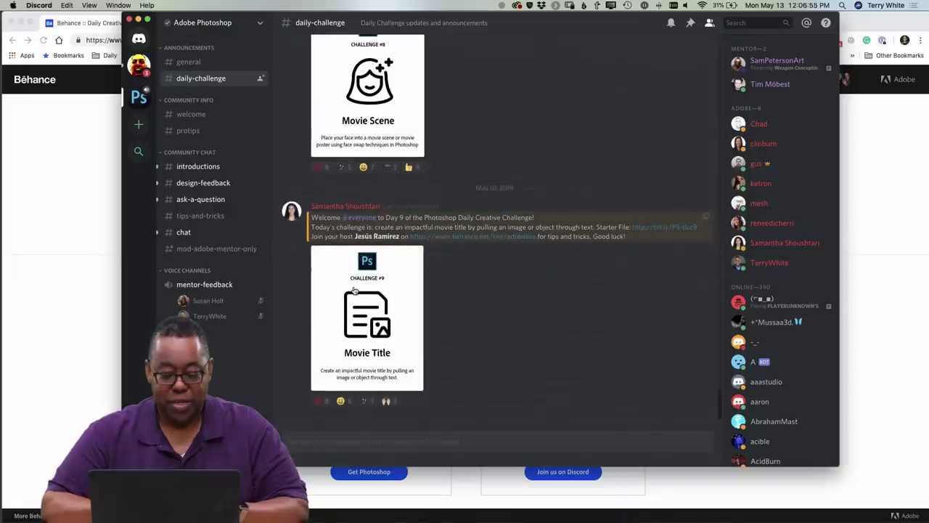
{"action": "left_click", "coordinate": [205, 114]}
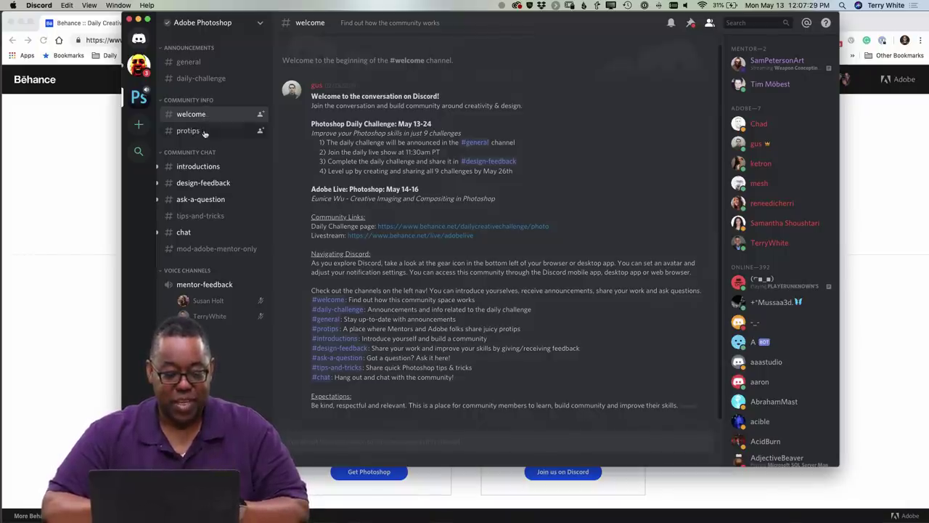
{"action": "left_click", "coordinate": [204, 131]}
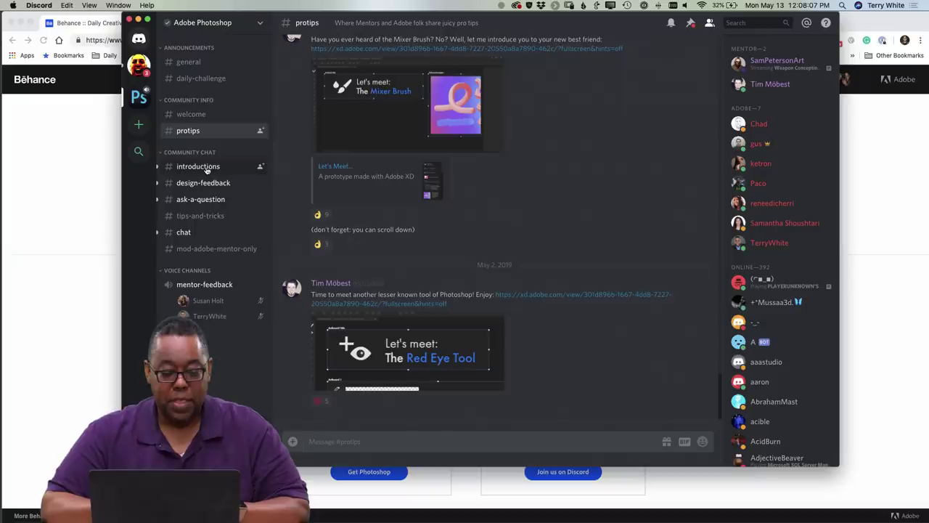
Step: Look through #introductions, then move on to the #design-feedback channel
{"action": "left_click", "coordinate": [197, 167]}
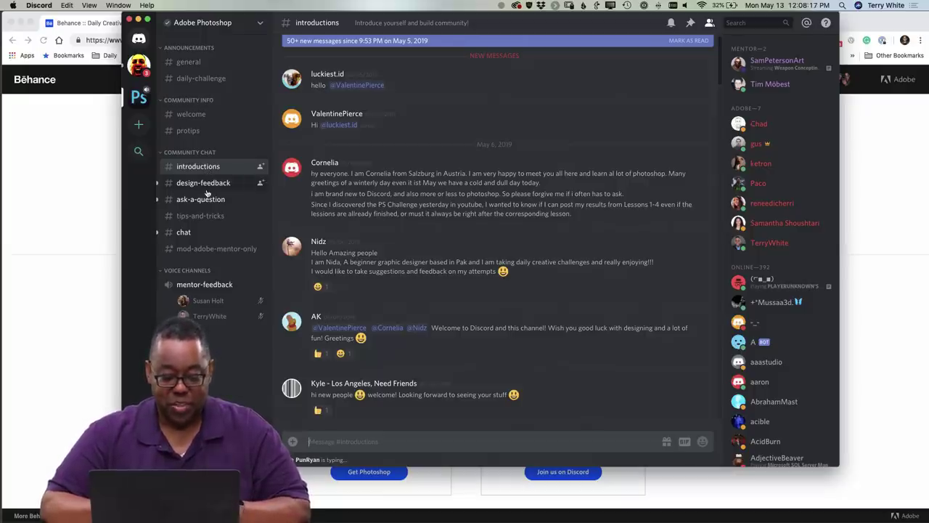
{"action": "left_click", "coordinate": [206, 188]}
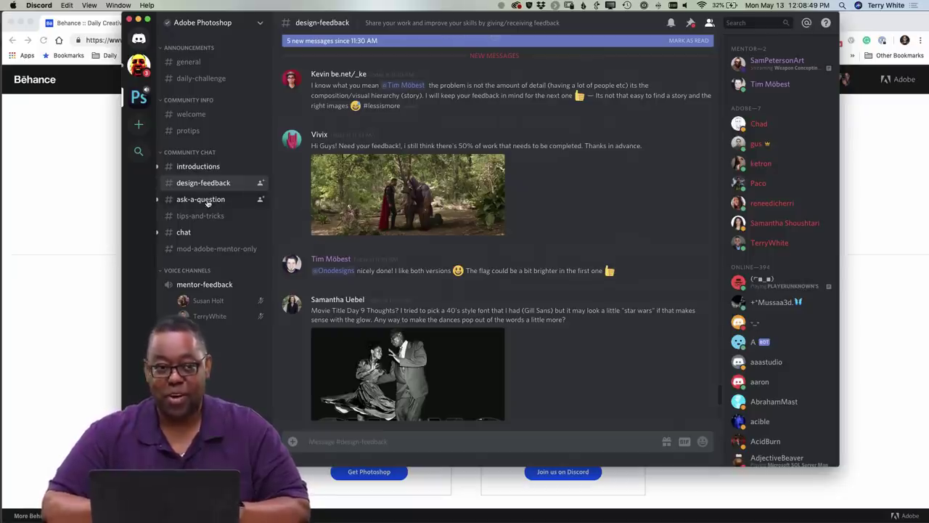
Step: View #ask-a-question, #tips-and-tricks, #chat and #mod-adobe-mentor-only, then return to the Behance page in Chrome
{"action": "left_click", "coordinate": [200, 199]}
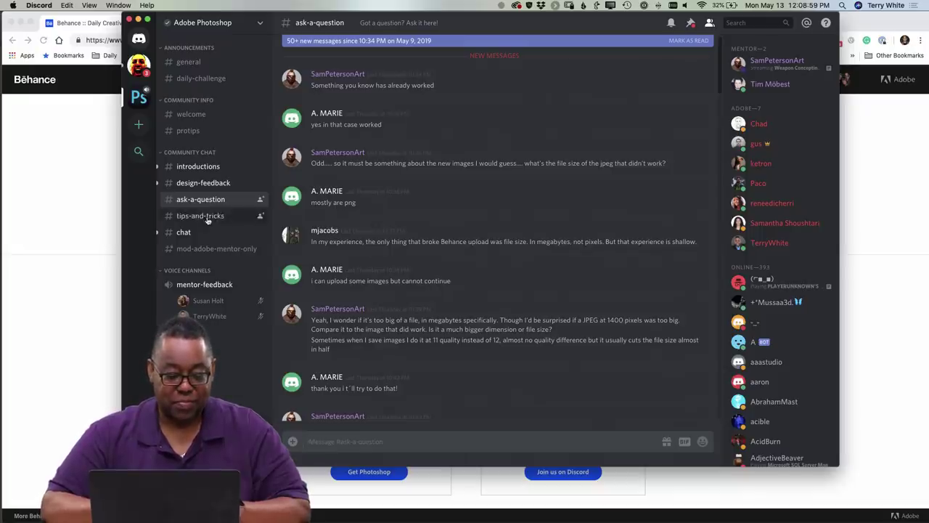
{"action": "left_click", "coordinate": [207, 218]}
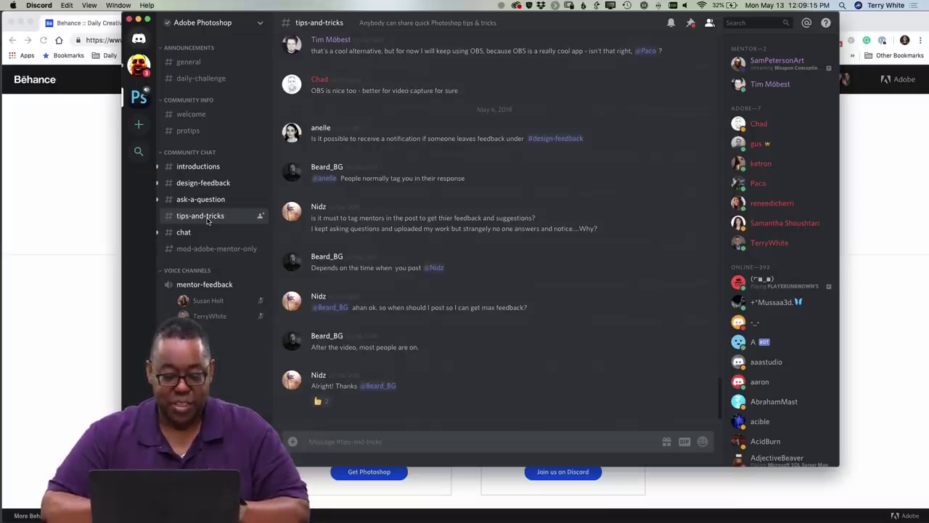
{"action": "left_click", "coordinate": [203, 232]}
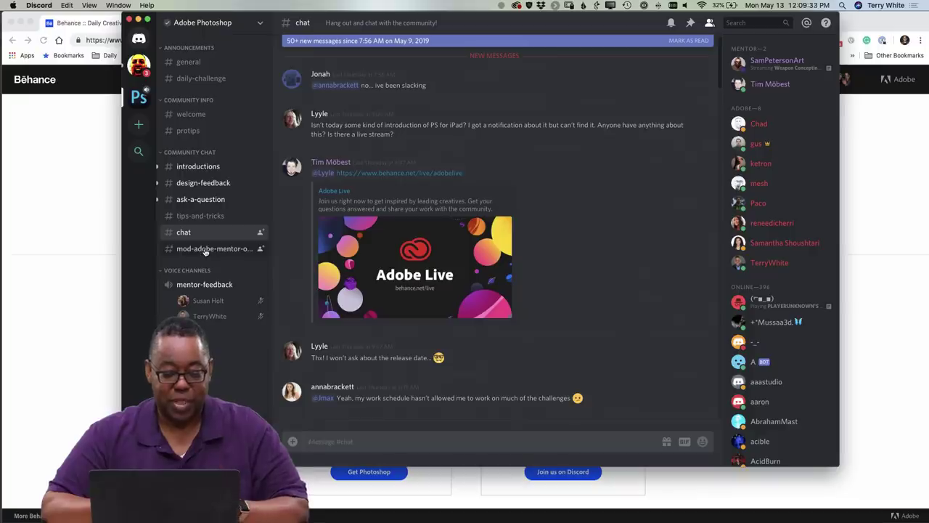
{"action": "left_click", "coordinate": [205, 249]}
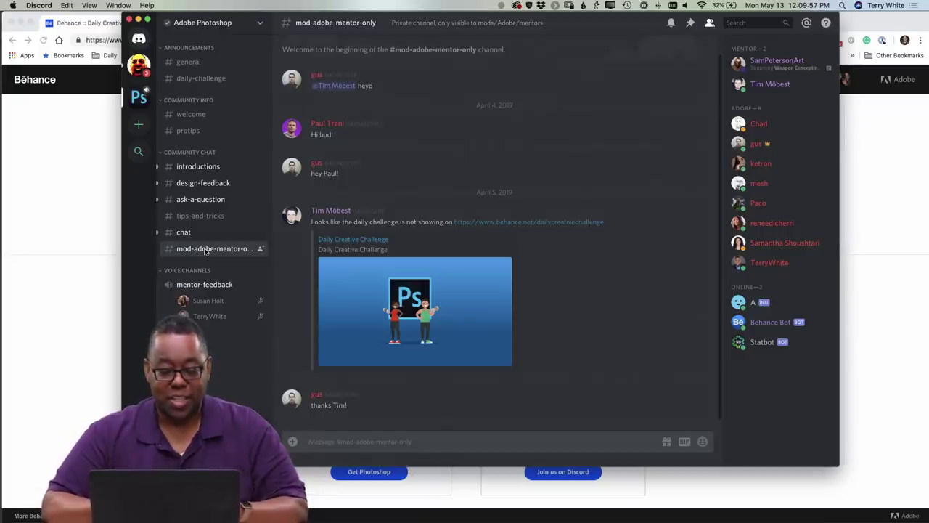
{"action": "left_click", "coordinate": [85, 270]}
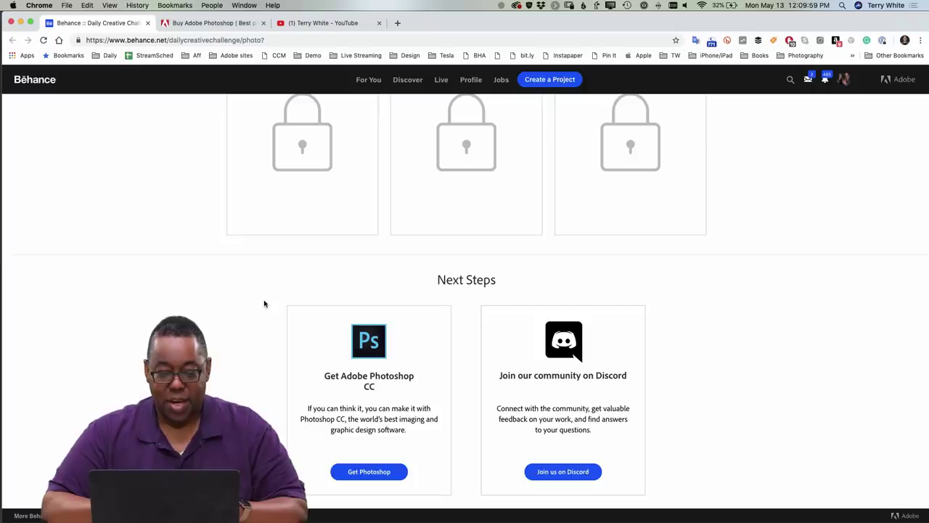
Step: Scroll through the Daily Creative Challenge how-it-works steps, then switch to Photoshop CC 2019
{"action": "scroll", "coordinate": [264, 303], "scroll_direction": "up", "scroll_amount": 15}
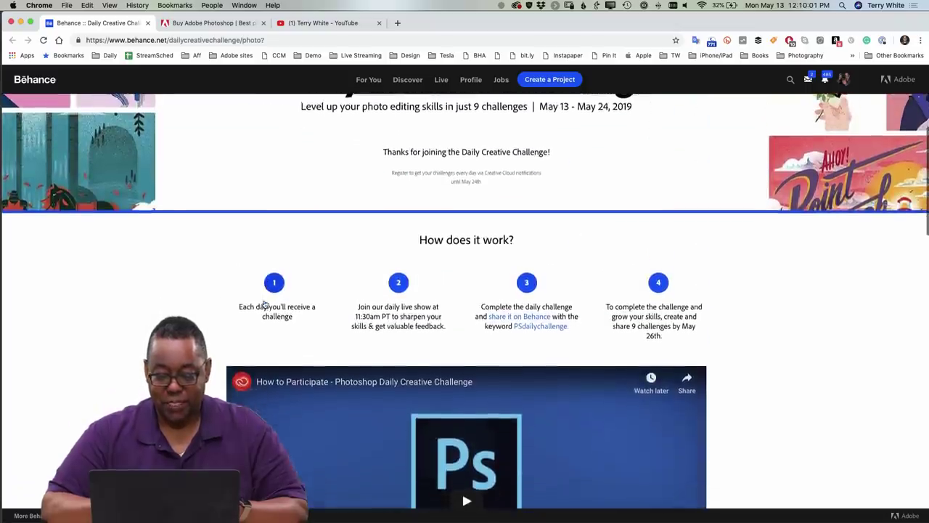
{"action": "scroll", "coordinate": [265, 303], "scroll_direction": "up", "scroll_amount": 3}
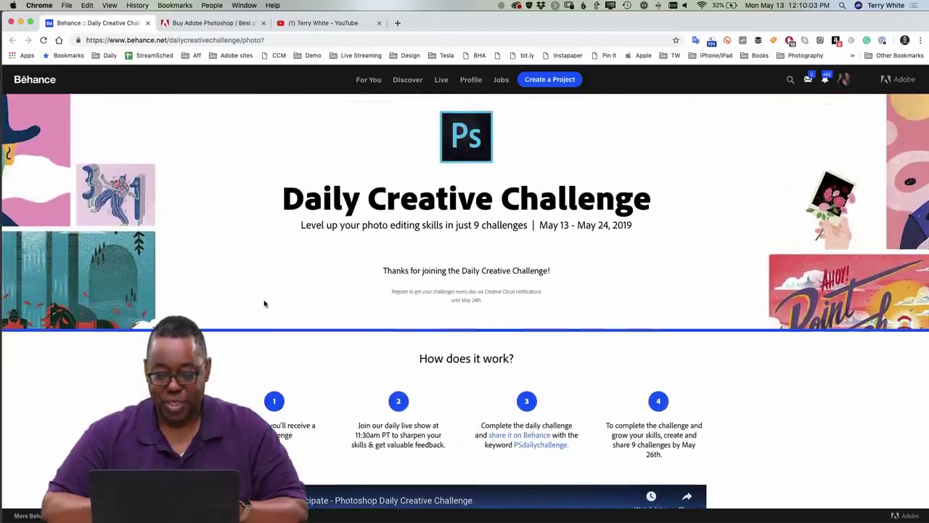
{"action": "scroll", "coordinate": [264, 303], "scroll_direction": "down", "scroll_amount": 8}
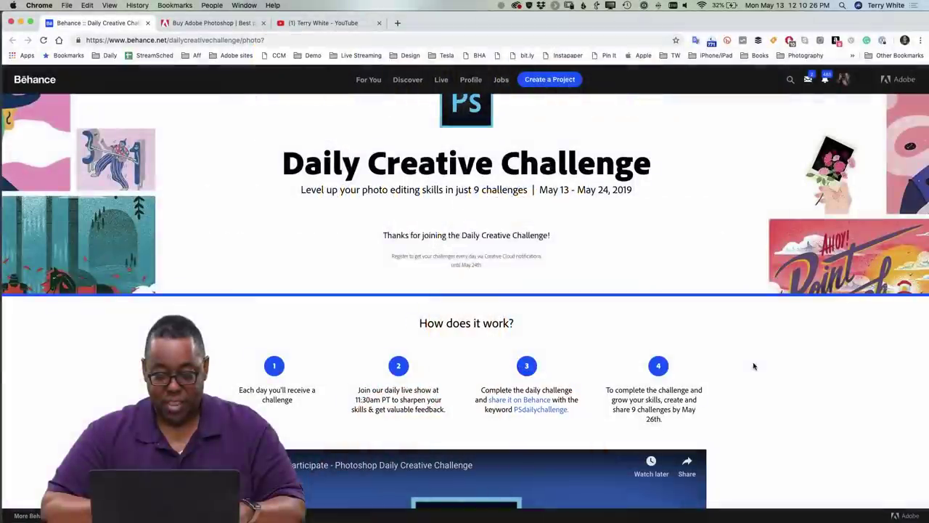
{"action": "key", "text": "super+Tab"}
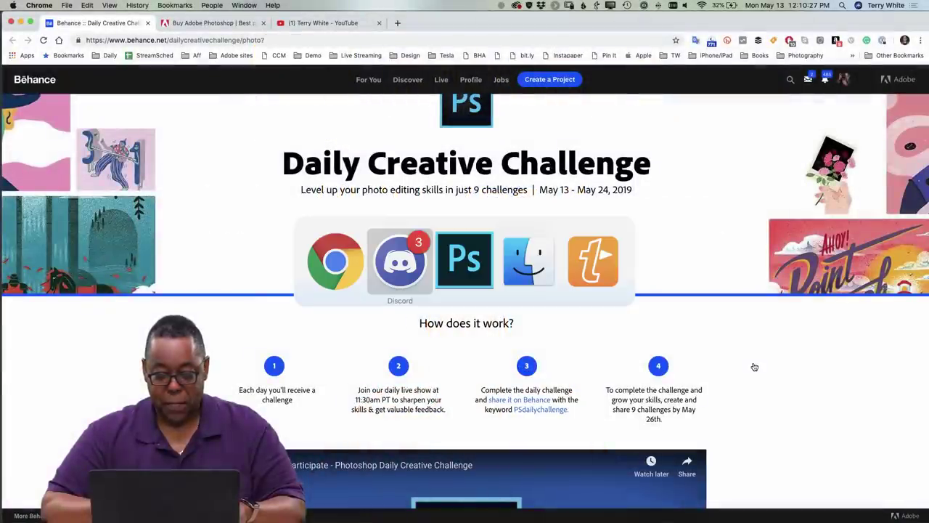
{"action": "key", "text": "super+Tab"}
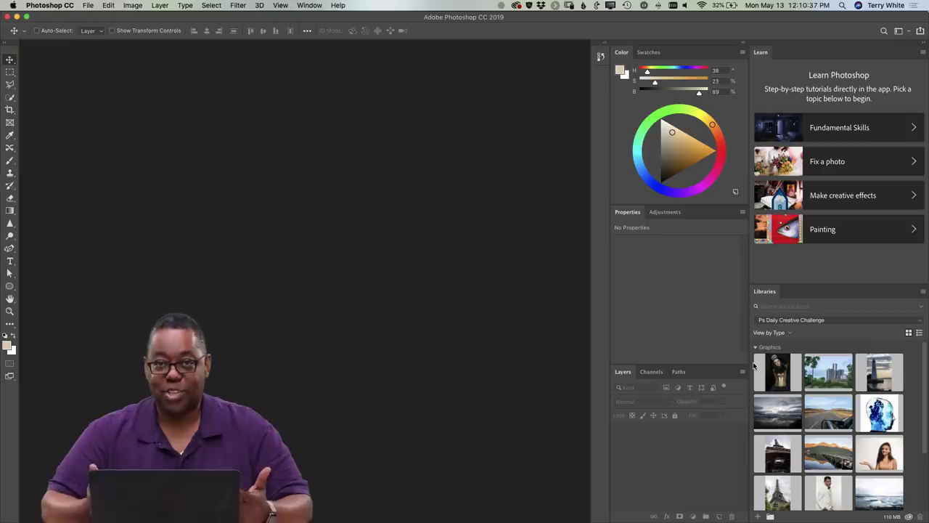
Step: Switch the Photoshop workspace to Photography
{"action": "left_click", "coordinate": [900, 32]}
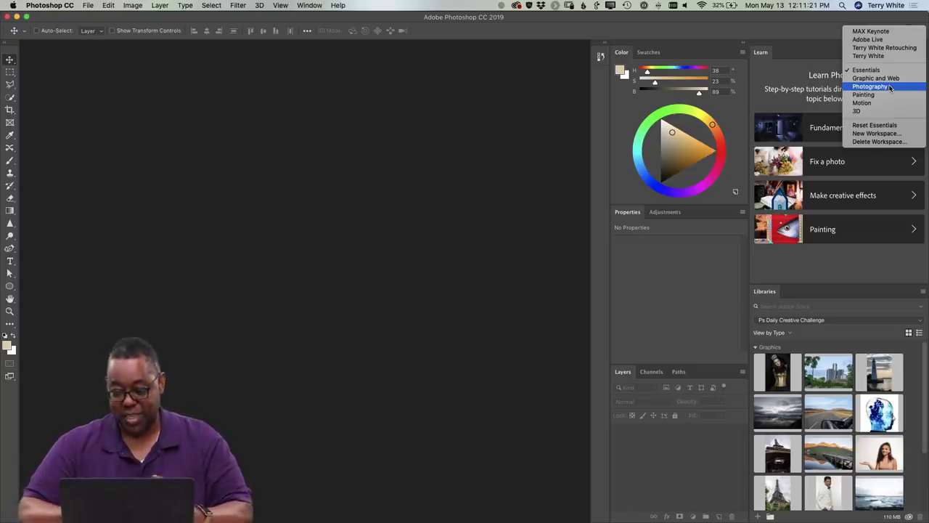
{"action": "left_click", "coordinate": [890, 88]}
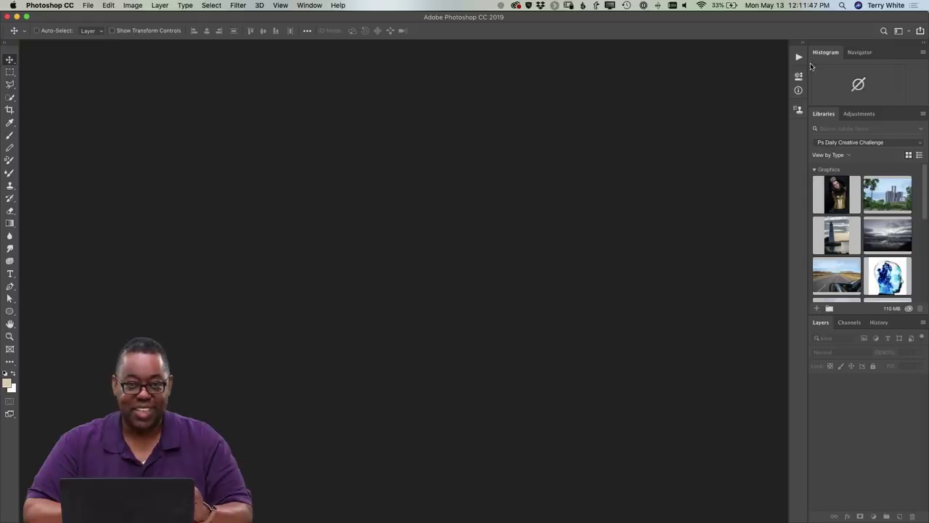
Step: Switch the Photoshop workspace back to Essentials
{"action": "left_click", "coordinate": [908, 32]}
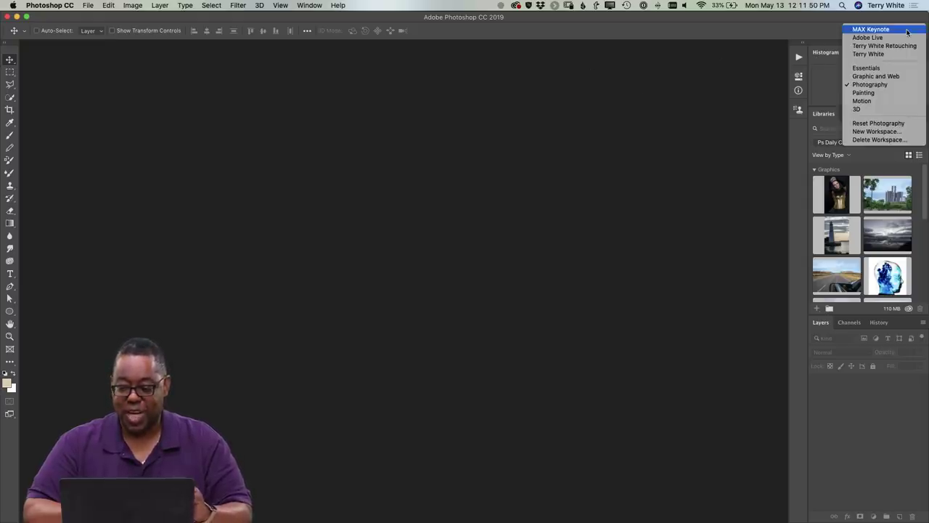
{"action": "left_click", "coordinate": [901, 68]}
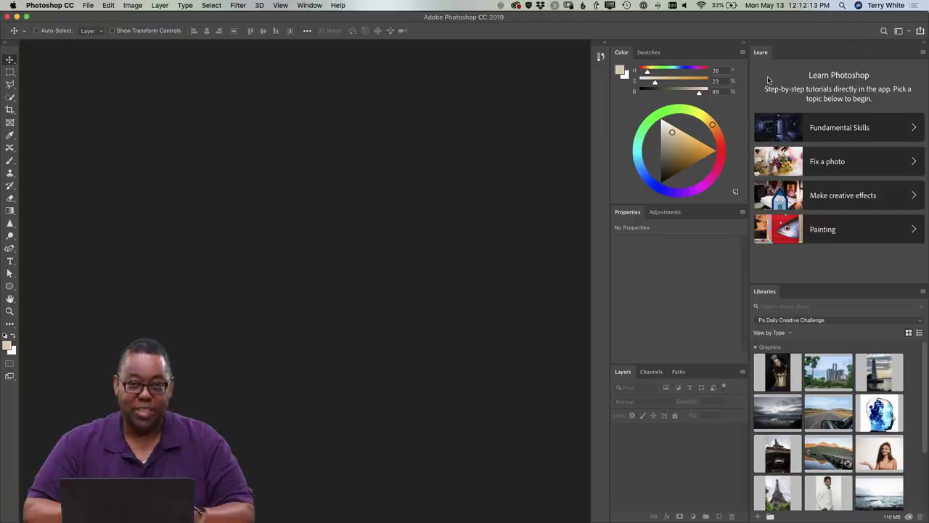
{"action": "left_click", "coordinate": [10, 326]}
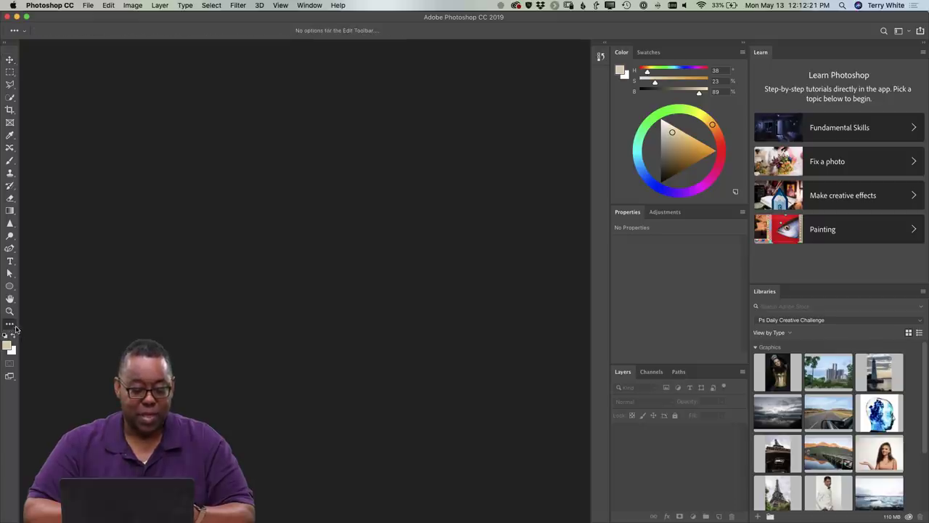
{"action": "left_click", "coordinate": [15, 328]}
{"action": "left_click", "coordinate": [13, 330]}
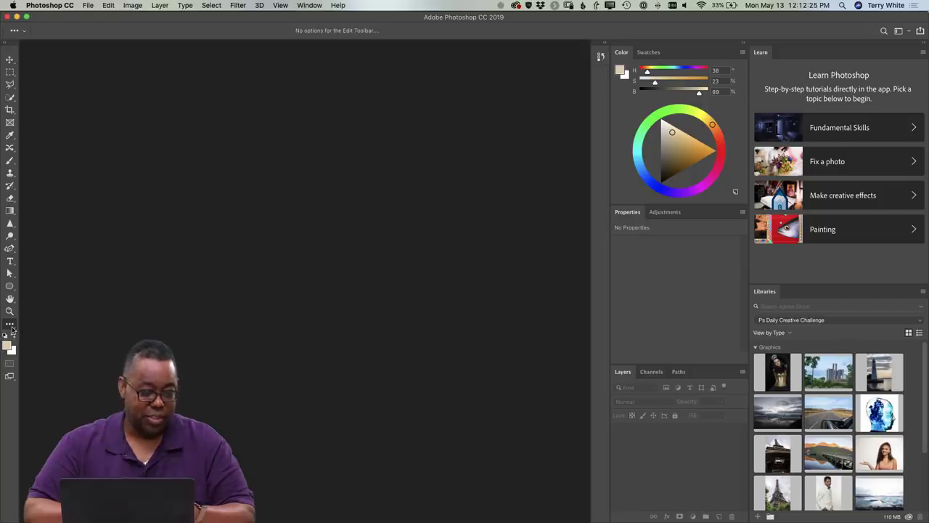
{"action": "left_click", "coordinate": [23, 32]}
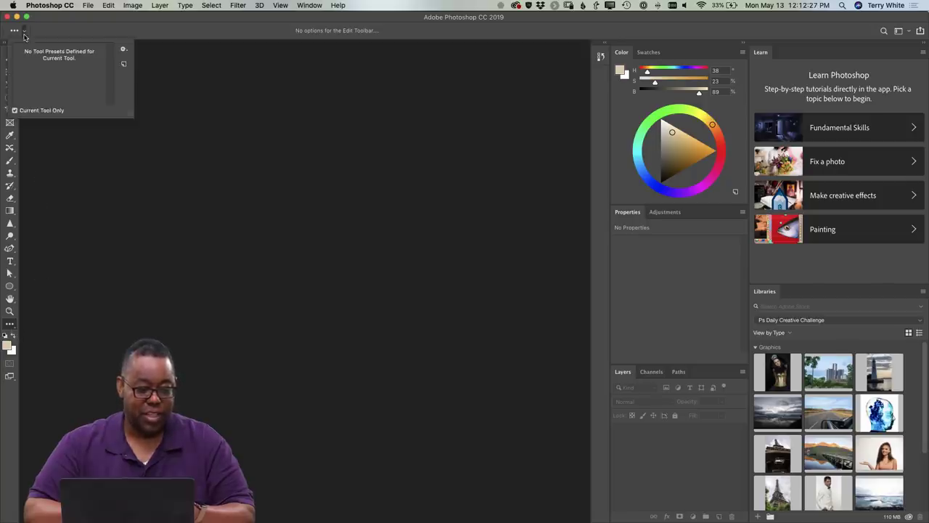
{"action": "left_click", "coordinate": [24, 34]}
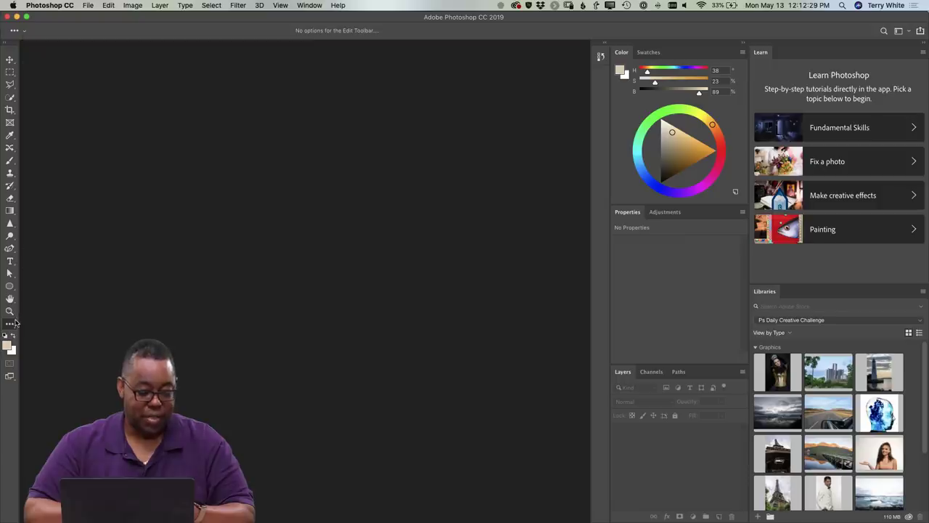
{"action": "left_click", "coordinate": [10, 60]}
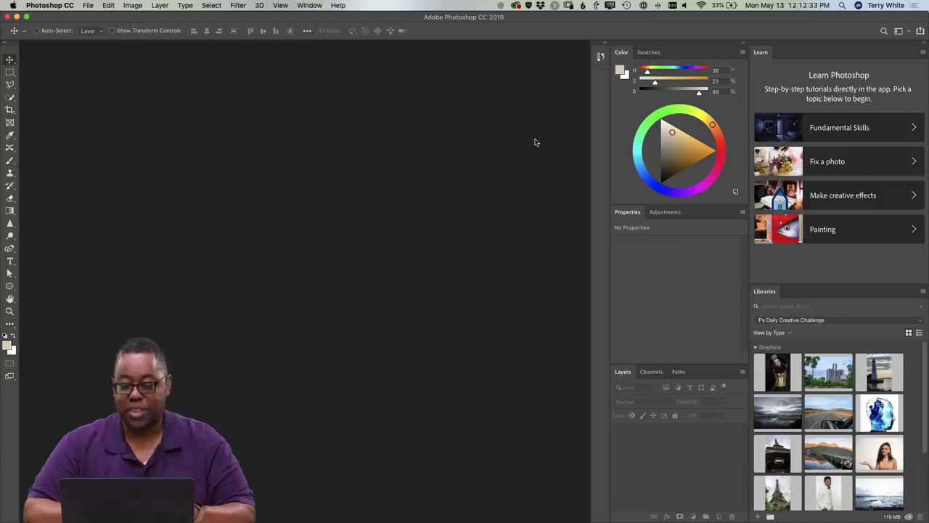
Step: Switch the workspace to Photography from the workspace switcher
{"action": "left_click", "coordinate": [899, 33]}
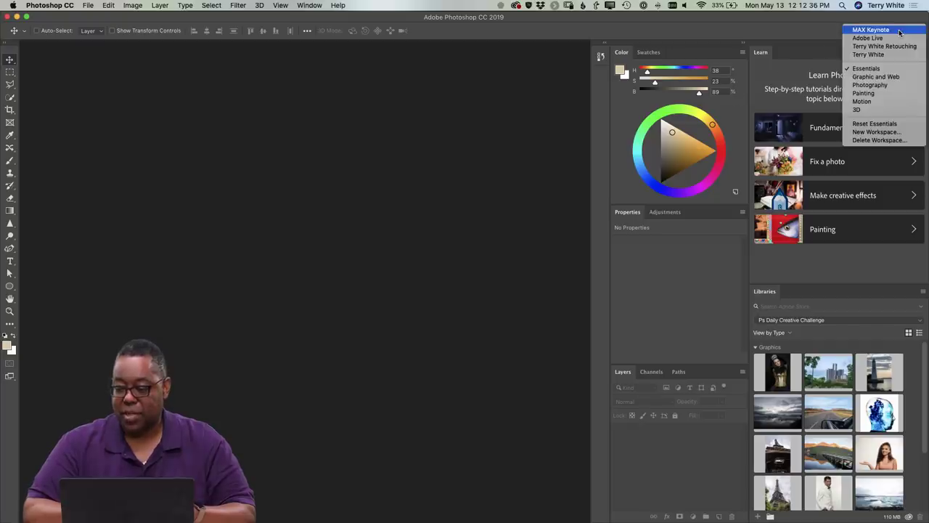
{"action": "left_click", "coordinate": [899, 86]}
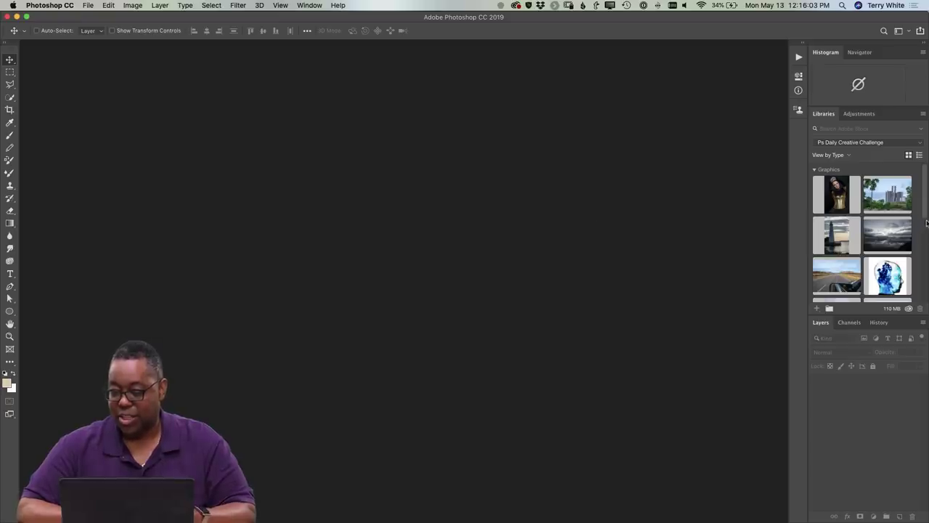
Step: Open the library's Background image of the woman, child and dog running as a document
{"action": "left_click_drag", "start_coordinate": [927, 223], "coordinate": [923, 311]}
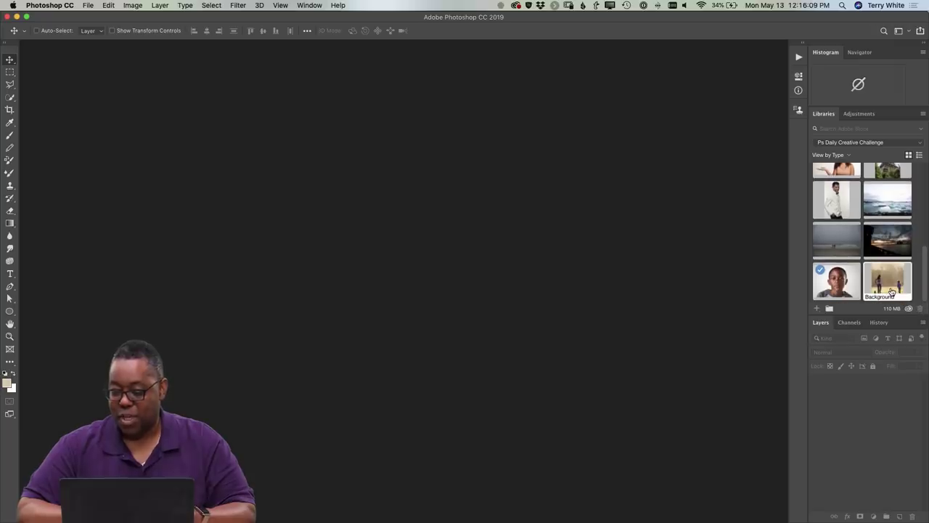
{"action": "double_click", "coordinate": [892, 290]}
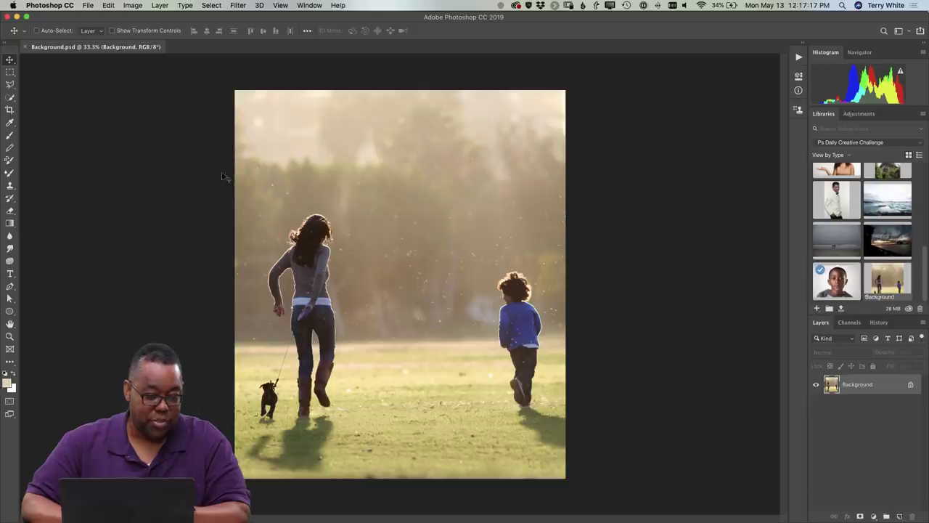
Step: Try the Quick Selection, Brush and Content-Aware Move tools, then return to Move and list the workspaces
{"action": "left_click", "coordinate": [12, 98]}
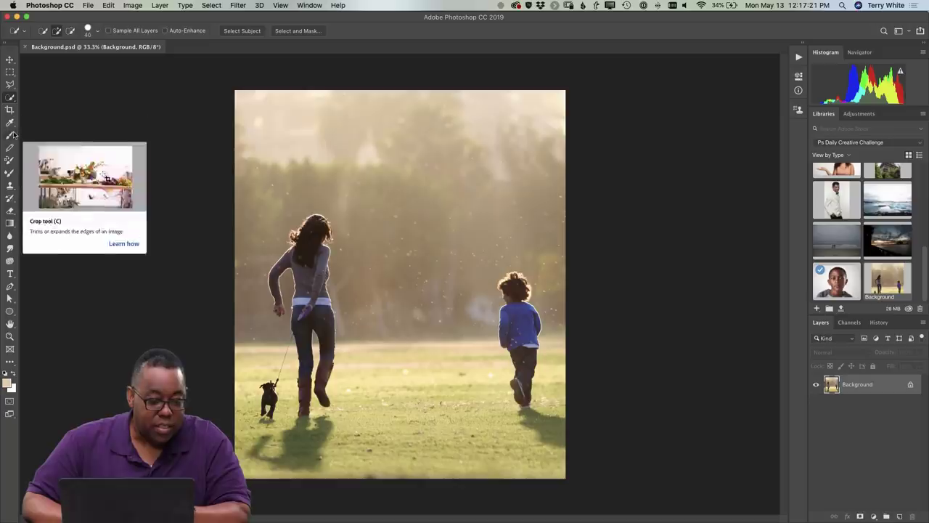
{"action": "left_click", "coordinate": [9, 136]}
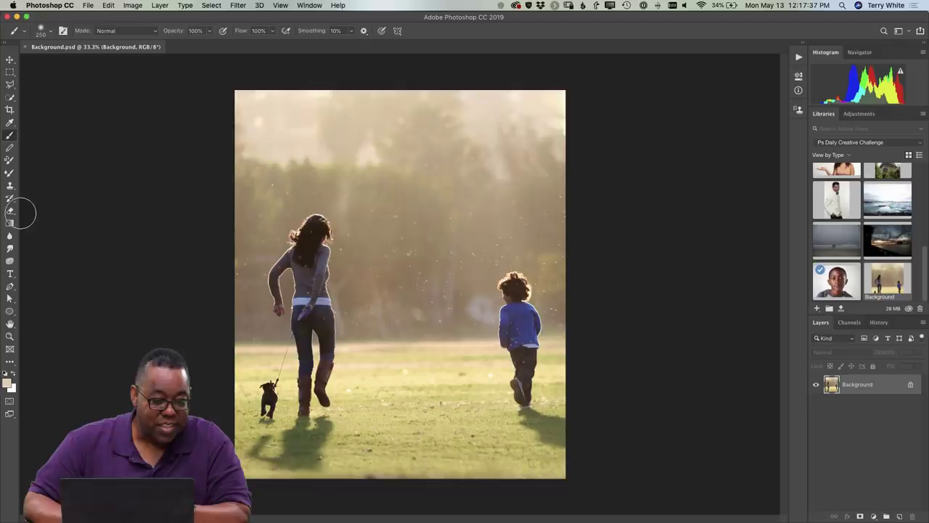
{"action": "key", "text": "j"}
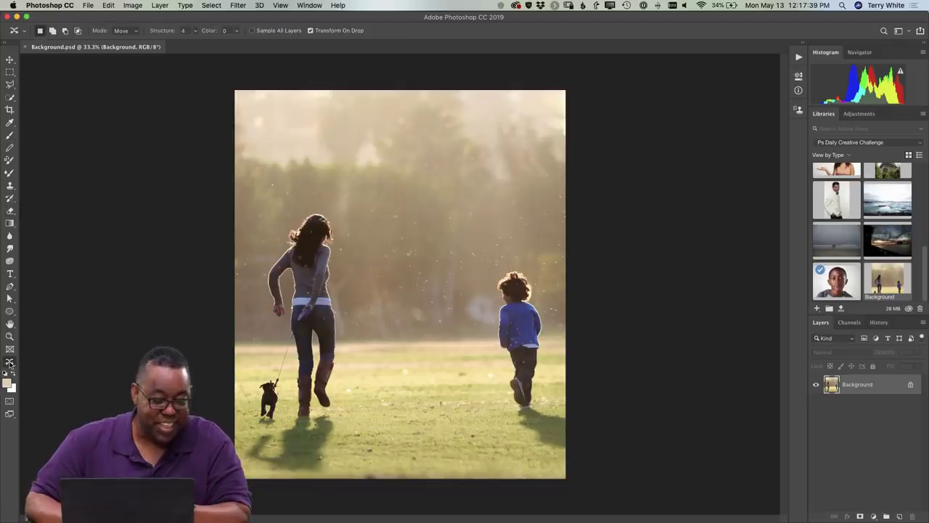
{"action": "left_click", "coordinate": [10, 60]}
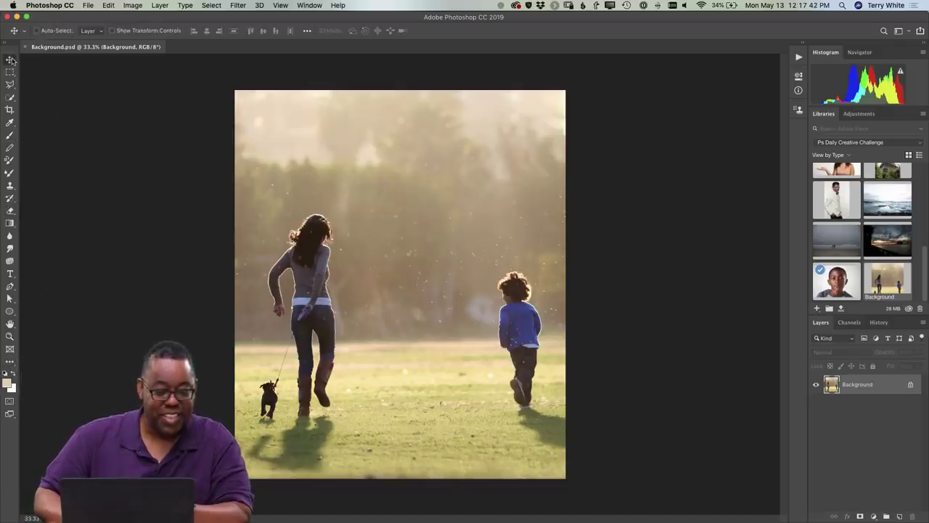
{"action": "left_click", "coordinate": [898, 30]}
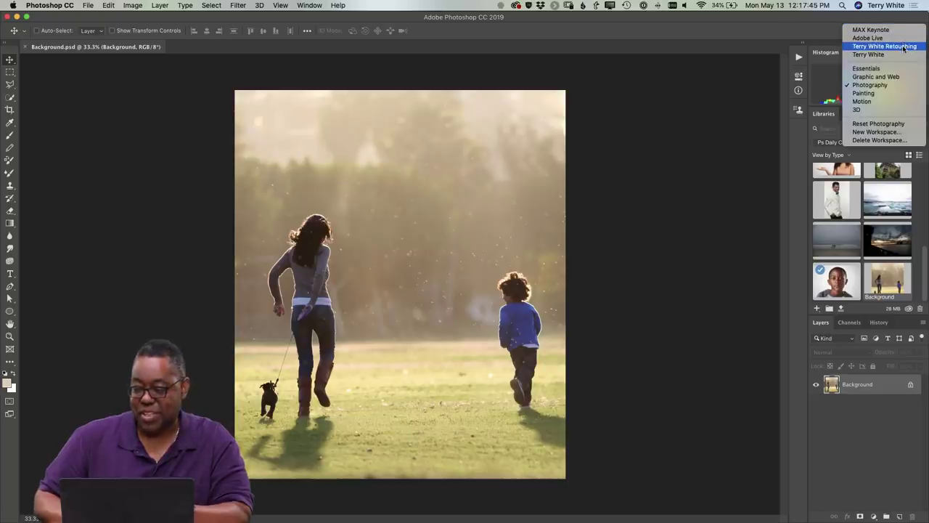
Step: Apply the custom retouching workspace, pick the Content-Aware Move Tool, and start lassoing the woman
{"action": "left_click", "coordinate": [903, 47]}
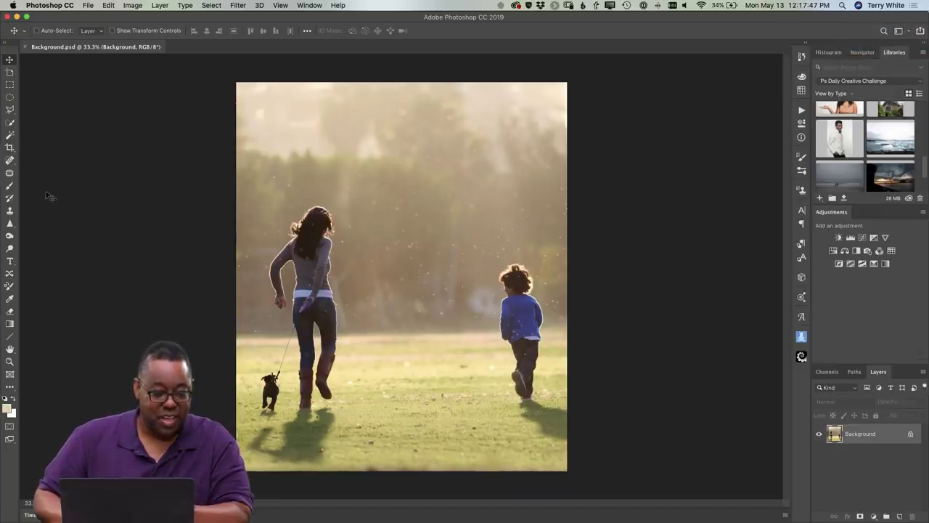
{"action": "left_click", "coordinate": [11, 160]}
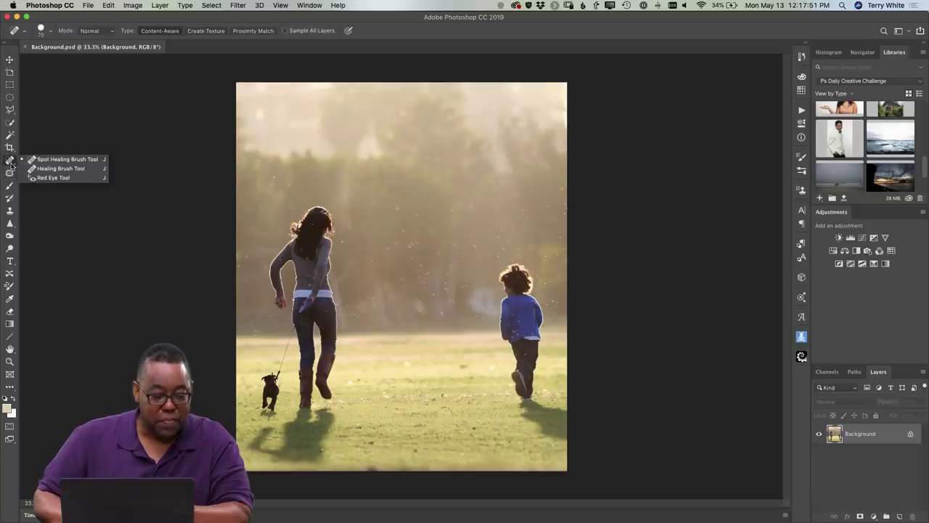
{"action": "left_click", "coordinate": [10, 276]}
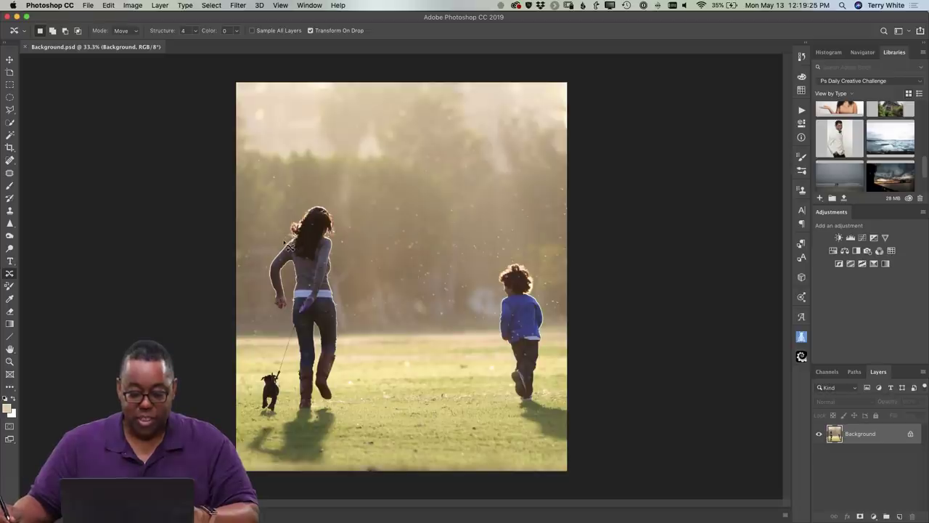
{"action": "mouse_move", "coordinate": [286, 241]}
{"action": "left_mouse_down"}
{"action": "mouse_move", "coordinate": [270, 294]}
{"action": "mouse_move", "coordinate": [292, 326]}
{"action": "mouse_move", "coordinate": [269, 383]}
{"action": "left_mouse_up"}
Step: Close the lasso around the woman, leash, dog and their shadows
{"action": "mouse_move", "coordinate": [259, 418]}
{"action": "left_mouse_down"}
{"action": "mouse_move", "coordinate": [250, 449]}
{"action": "mouse_move", "coordinate": [258, 462]}
{"action": "mouse_move", "coordinate": [327, 471]}
{"action": "mouse_move", "coordinate": [340, 396]}
{"action": "mouse_move", "coordinate": [339, 278]}
{"action": "left_mouse_up"}
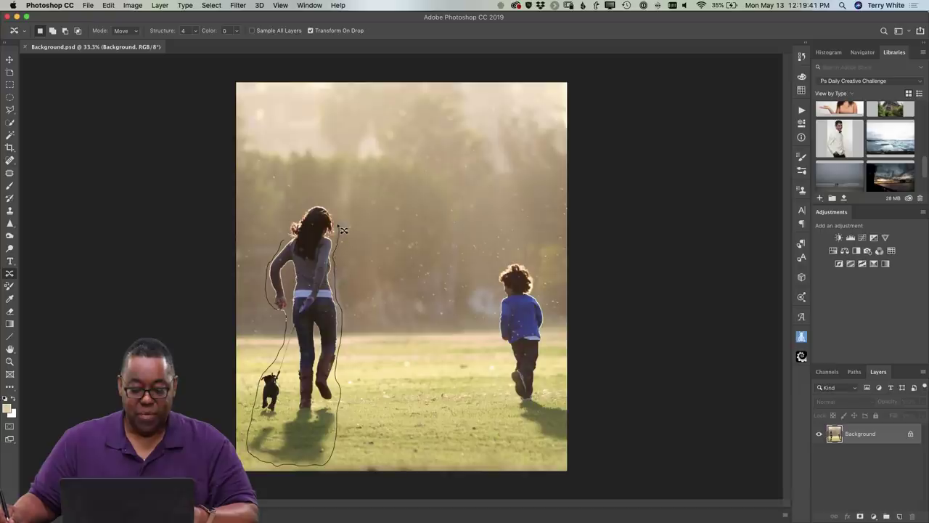
{"action": "mouse_move", "coordinate": [330, 206]}
{"action": "left_mouse_down"}
{"action": "mouse_move", "coordinate": [303, 206]}
{"action": "mouse_move", "coordinate": [279, 248]}
{"action": "left_mouse_up"}
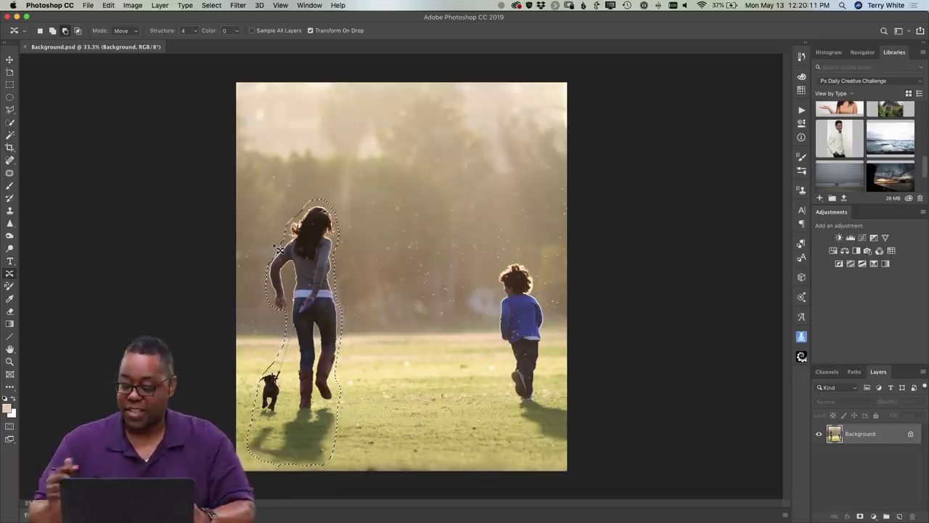
{"action": "key", "text": "alt"}
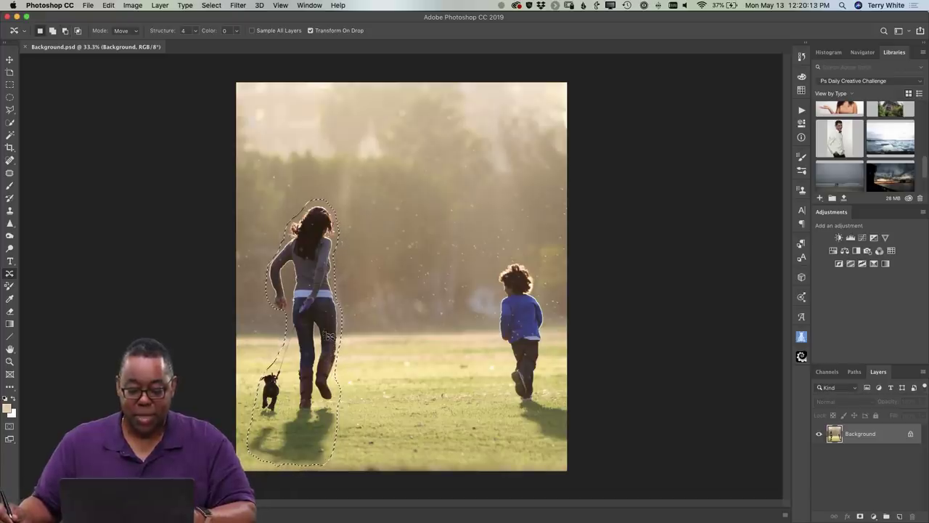
Step: Drag the selected woman and dog right beside the child and commit the move
{"action": "left_click_drag", "start_coordinate": [331, 347], "coordinate": [469, 348]}
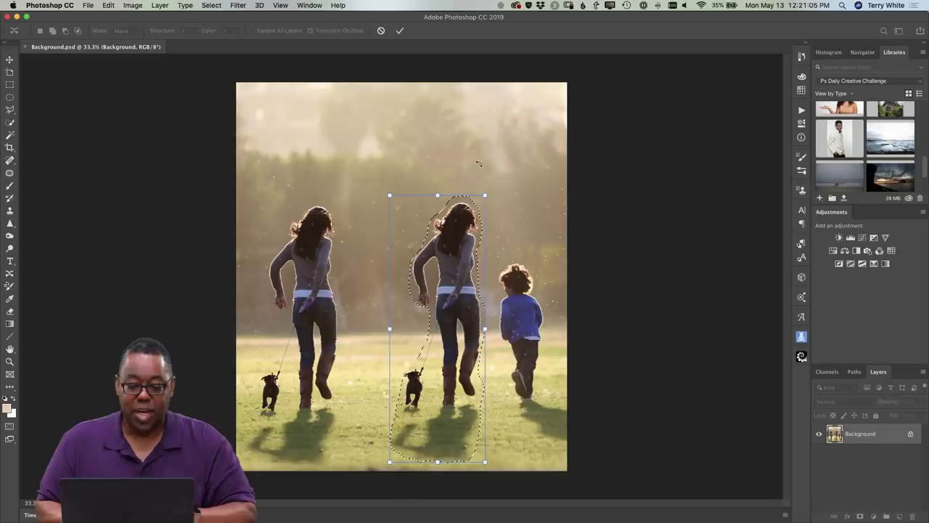
{"action": "left_click", "coordinate": [397, 33]}
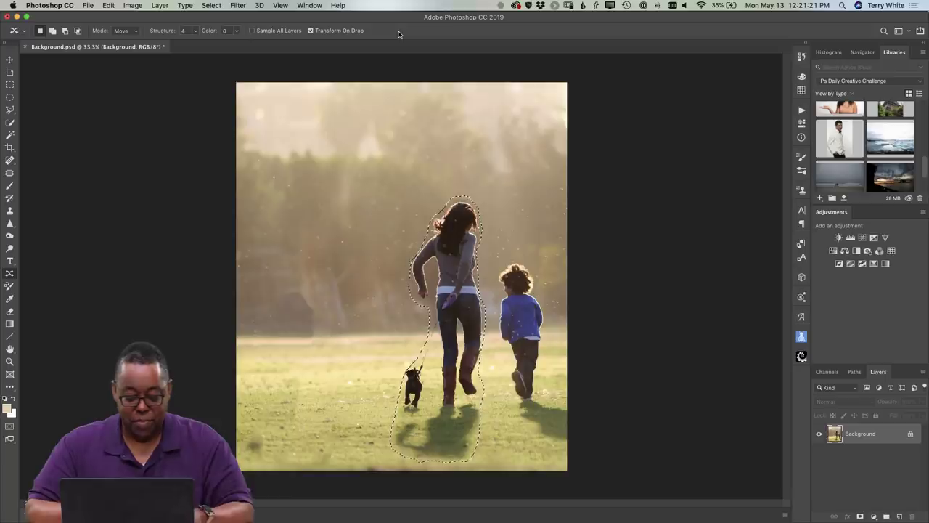
Step: Deselect the moved woman and dog
{"action": "key", "text": "super+d"}
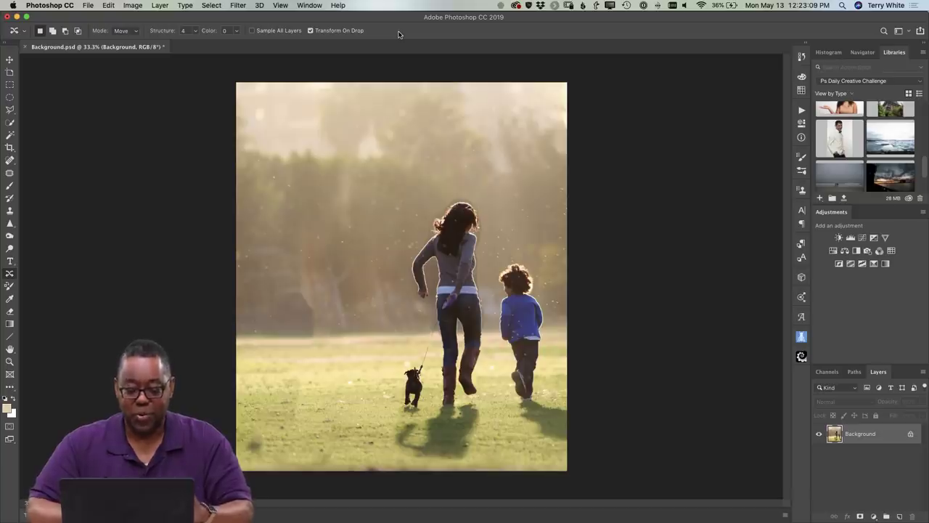
Step: Reselect the woman and dog, redo the content-aware move to the left, then deselect
{"action": "key", "text": "super+shift+d"}
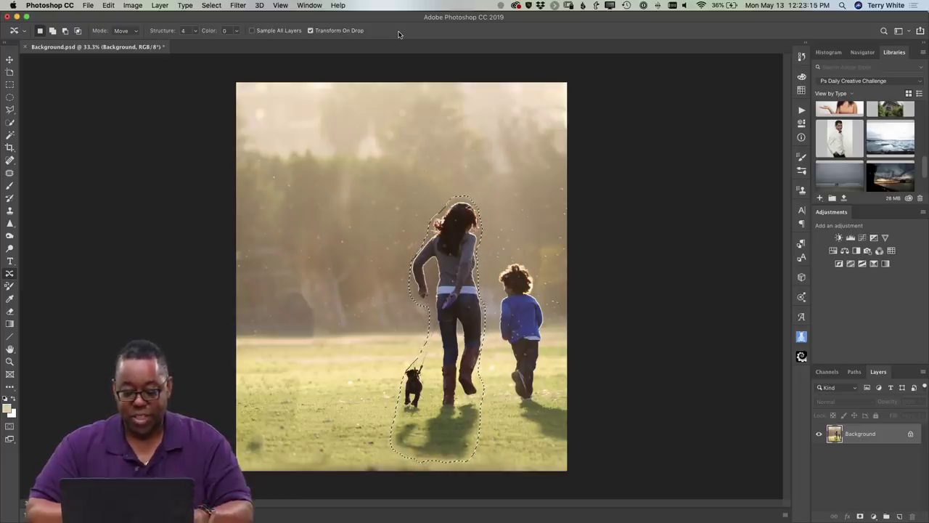
{"action": "key", "text": "super+shift+z"}
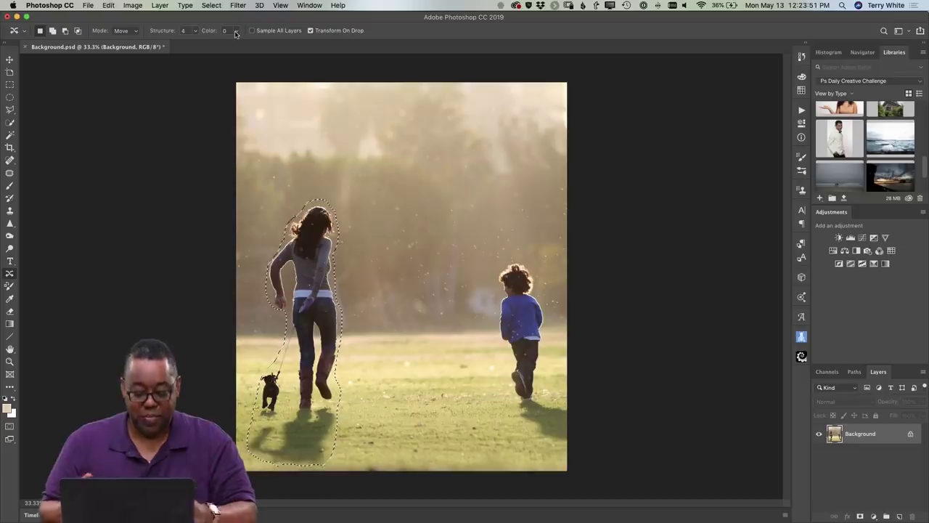
{"action": "key", "text": "super+d"}
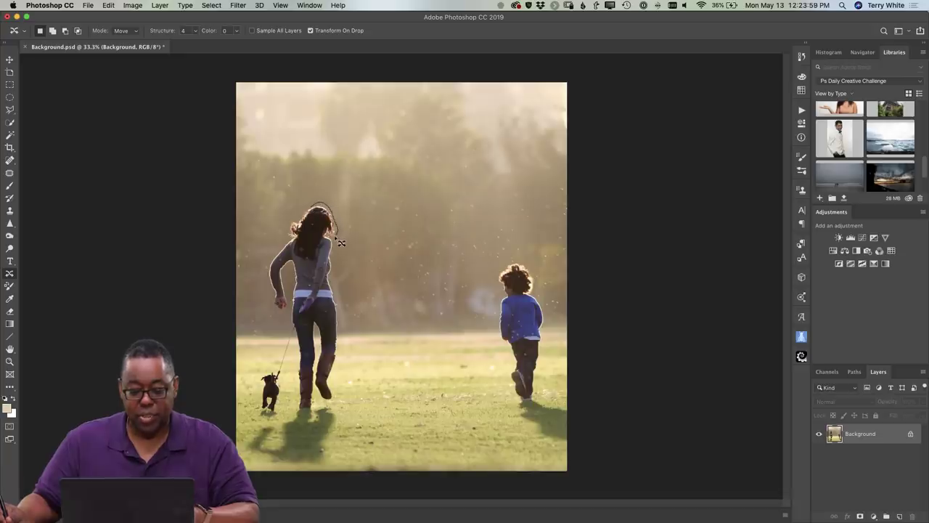
Step: Lasso the woman, dog and shadow at left and drag them next to the child
{"action": "left_click_drag", "start_coordinate": [339, 267], "coordinate": [339, 277]}
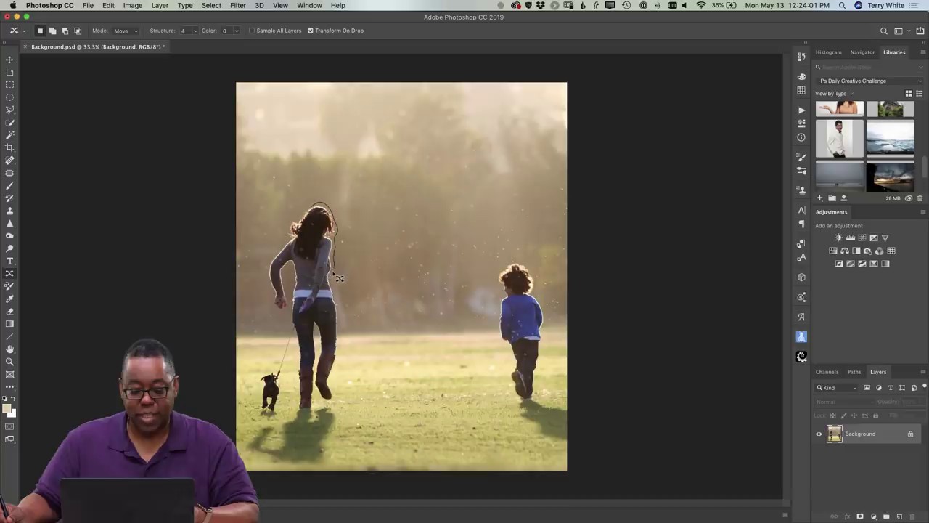
{"action": "mouse_move", "coordinate": [346, 322]}
{"action": "left_mouse_down"}
{"action": "mouse_move", "coordinate": [333, 390]}
{"action": "mouse_move", "coordinate": [339, 433]}
{"action": "mouse_move", "coordinate": [328, 472]}
{"action": "mouse_move", "coordinate": [316, 477]}
{"action": "mouse_move", "coordinate": [271, 471]}
{"action": "mouse_move", "coordinate": [244, 440]}
{"action": "mouse_move", "coordinate": [294, 320]}
{"action": "left_mouse_up"}
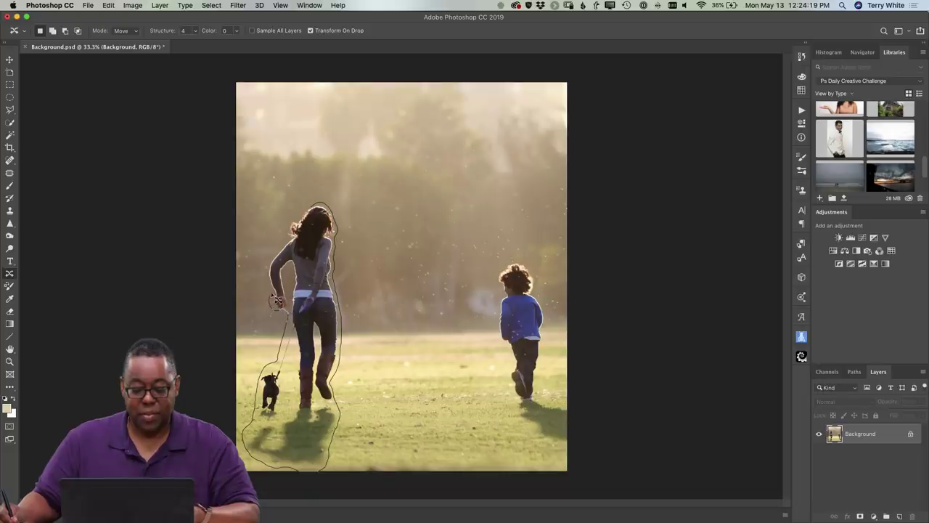
{"action": "mouse_move", "coordinate": [271, 284]}
{"action": "left_mouse_down"}
{"action": "mouse_move", "coordinate": [292, 231]}
{"action": "mouse_move", "coordinate": [321, 208]}
{"action": "left_mouse_up"}
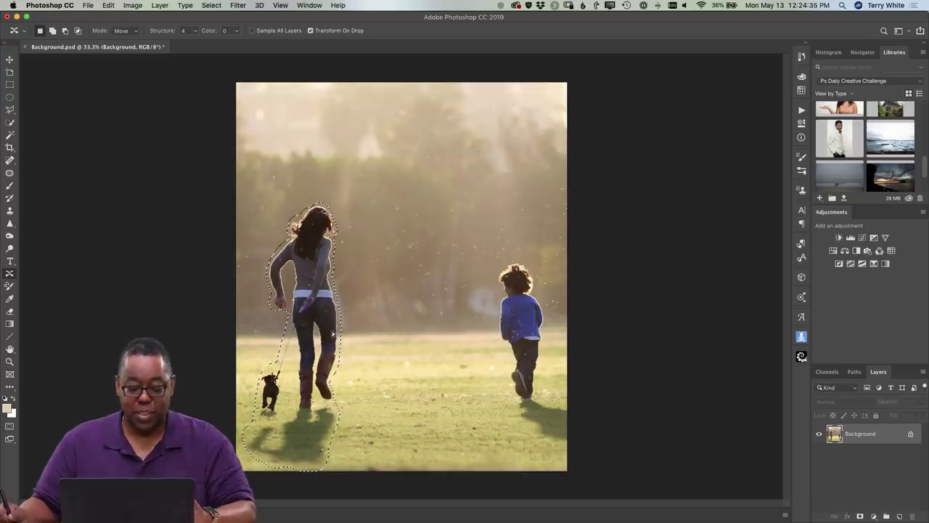
{"action": "left_click_drag", "start_coordinate": [324, 322], "coordinate": [471, 333]}
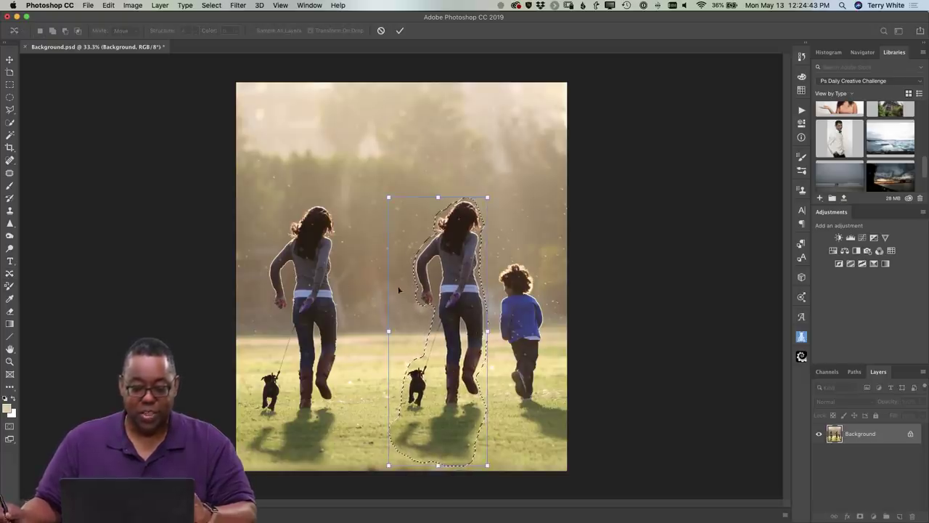
Step: Nudge the placed woman and dog slightly right, commit the move, and deselect
{"action": "left_click_drag", "start_coordinate": [480, 325], "coordinate": [482, 322]}
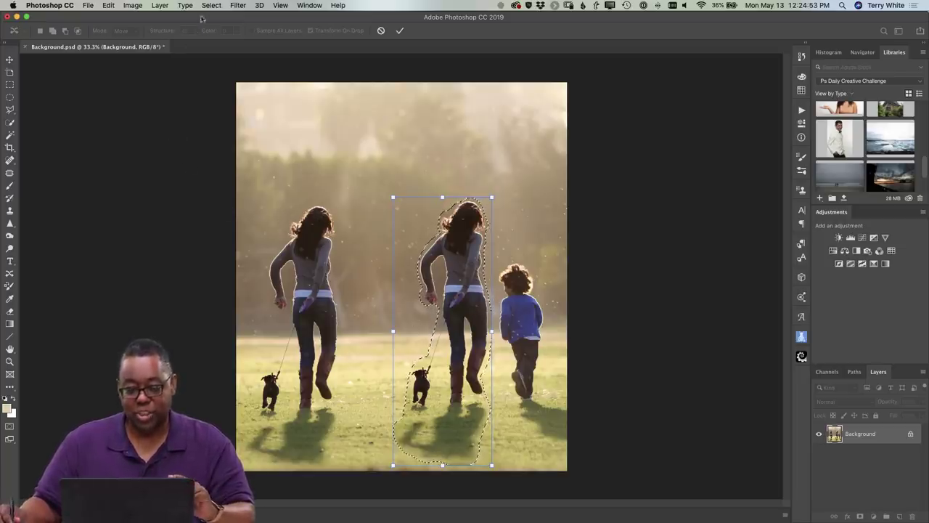
{"action": "left_click", "coordinate": [399, 31]}
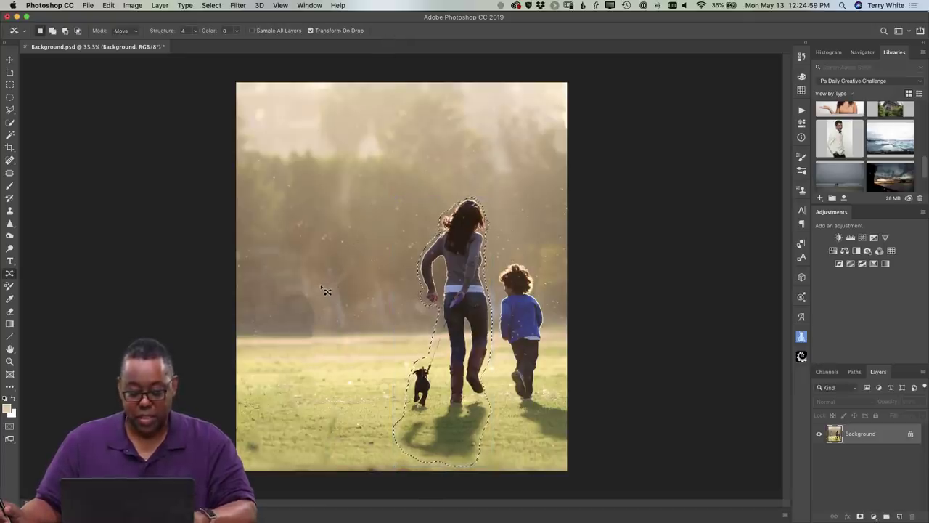
{"action": "key", "text": "super+d"}
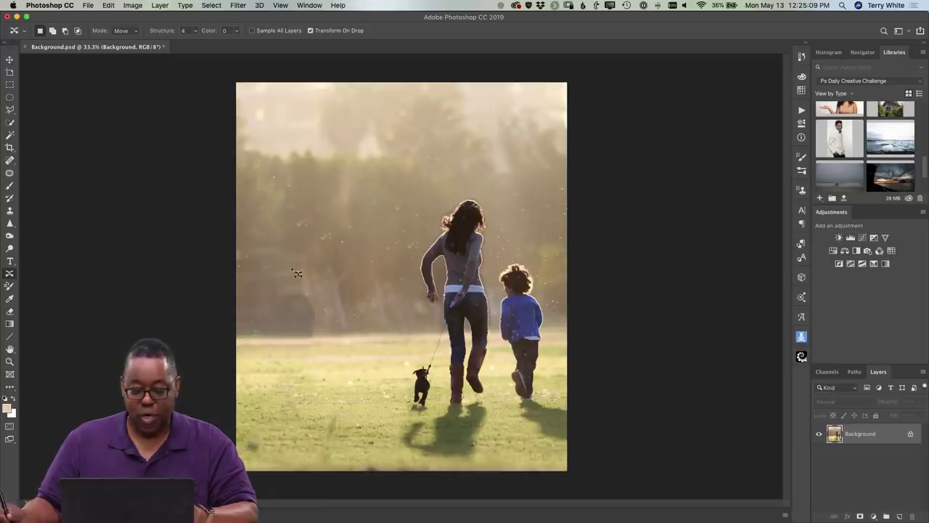
{"action": "left_click_drag", "start_coordinate": [326, 247], "coordinate": [344, 260]}
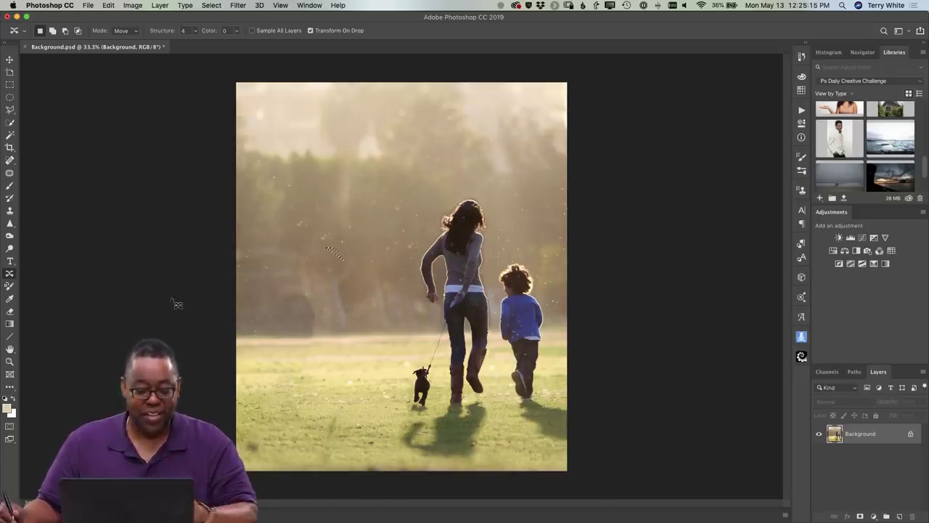
Step: Patch out the leftover smudge in the trees at left using clean background from its left
{"action": "left_click", "coordinate": [9, 172]}
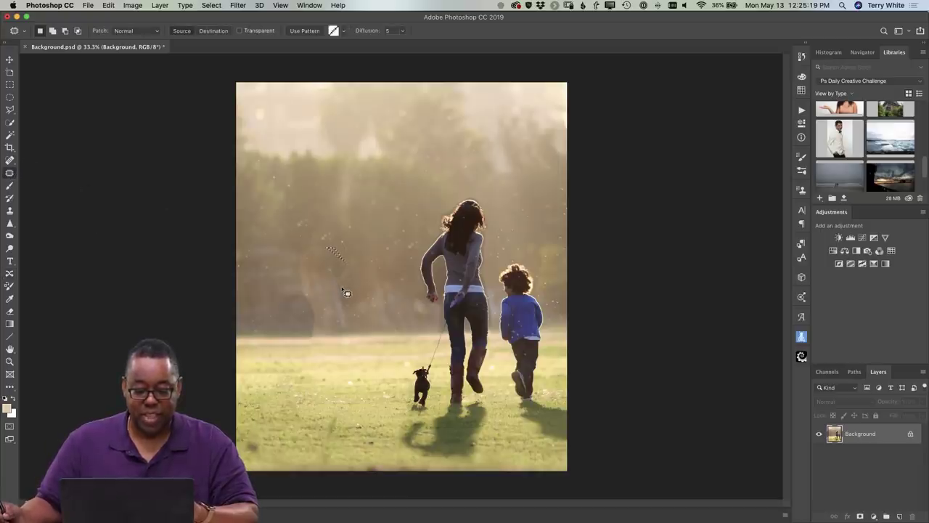
{"action": "mouse_move", "coordinate": [342, 289]}
{"action": "left_mouse_down"}
{"action": "mouse_move", "coordinate": [328, 222]}
{"action": "mouse_move", "coordinate": [298, 254]}
{"action": "mouse_move", "coordinate": [305, 305]}
{"action": "left_mouse_up"}
{"action": "left_click_drag", "start_coordinate": [316, 338], "coordinate": [344, 334]}
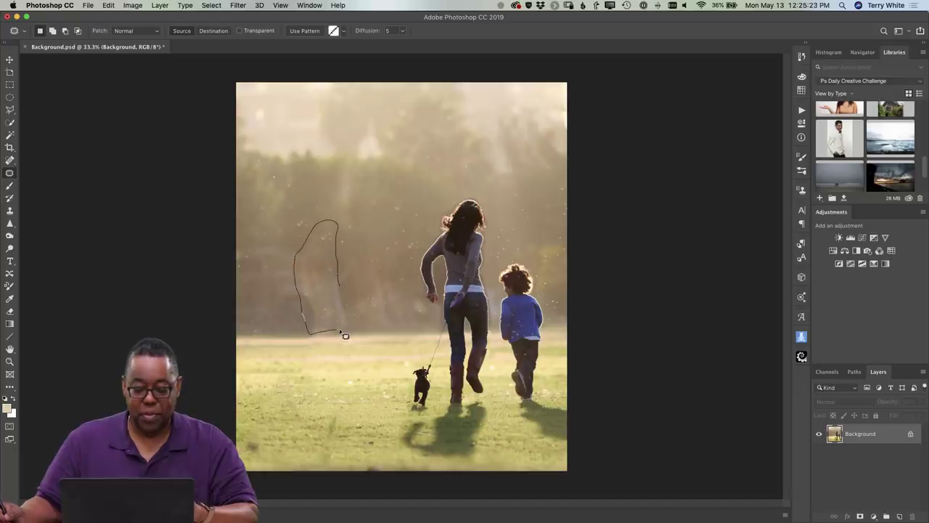
{"action": "mouse_move", "coordinate": [350, 302]}
{"action": "left_mouse_down"}
{"action": "mouse_move", "coordinate": [349, 292]}
{"action": "mouse_move", "coordinate": [283, 318]}
{"action": "left_mouse_up"}
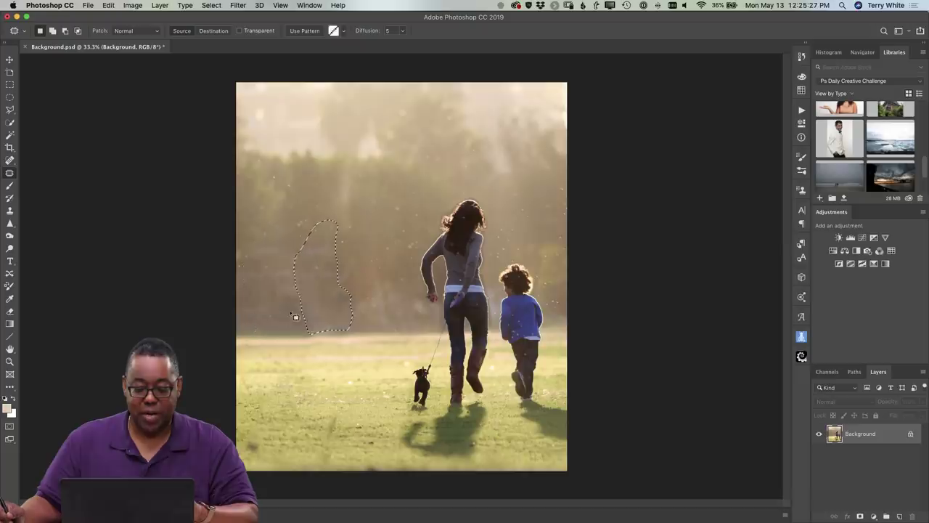
{"action": "key", "text": "super+d"}
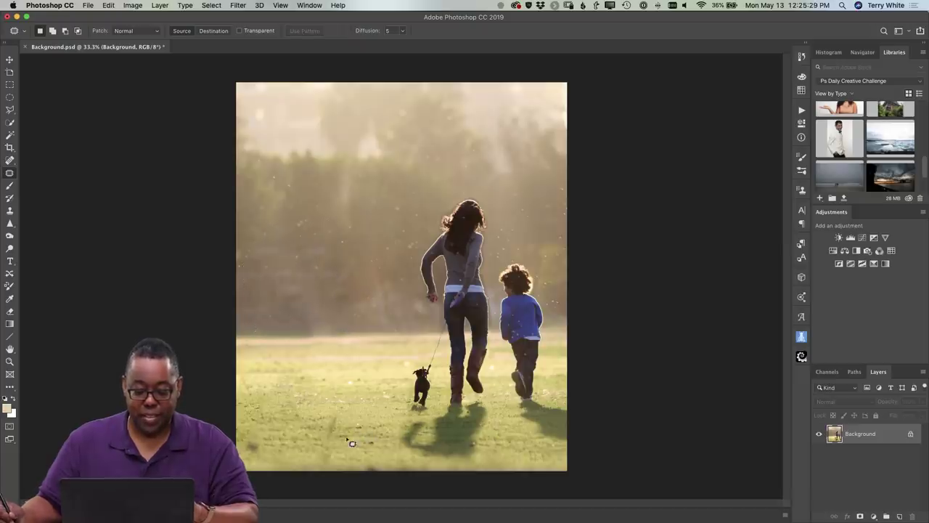
Step: Patch out the blemish in the grass, then zoom in on the woman's hair
{"action": "mouse_move", "coordinate": [347, 433]}
{"action": "left_mouse_down"}
{"action": "mouse_move", "coordinate": [332, 417]}
{"action": "mouse_move", "coordinate": [323, 452]}
{"action": "mouse_move", "coordinate": [342, 456]}
{"action": "mouse_move", "coordinate": [345, 435]}
{"action": "mouse_move", "coordinate": [304, 446]}
{"action": "mouse_move", "coordinate": [250, 435]}
{"action": "mouse_move", "coordinate": [252, 463]}
{"action": "mouse_move", "coordinate": [265, 442]}
{"action": "mouse_move", "coordinate": [259, 448]}
{"action": "mouse_move", "coordinate": [280, 440]}
{"action": "left_mouse_up"}
{"action": "key", "text": "super+d"}
{"action": "key", "text": "super+d"}
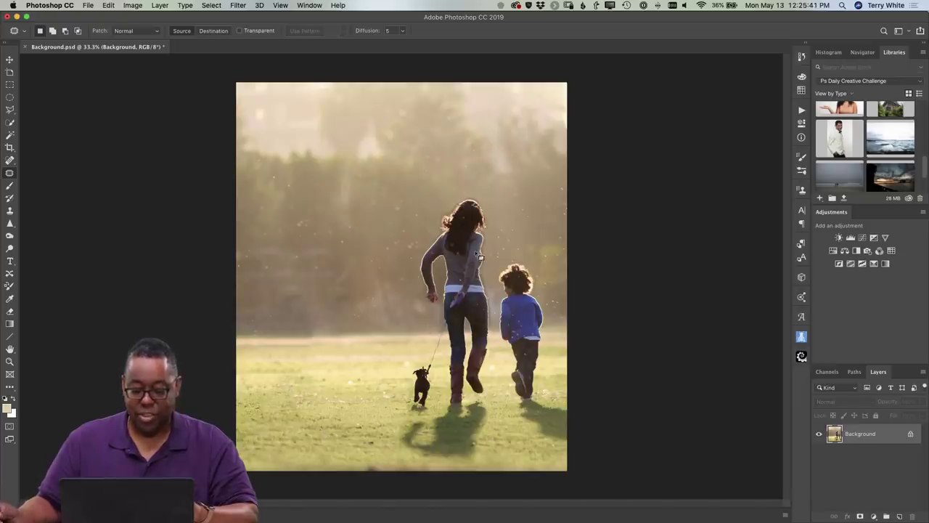
{"action": "key", "text": "z"}
{"action": "mouse_move", "coordinate": [439, 204]}
{"action": "left_mouse_down"}
{"action": "mouse_move", "coordinate": [494, 236]}
{"action": "mouse_move", "coordinate": [483, 245]}
{"action": "mouse_move", "coordinate": [478, 219]}
{"action": "mouse_move", "coordinate": [450, 242]}
{"action": "mouse_move", "coordinate": [488, 233]}
{"action": "mouse_move", "coordinate": [503, 202]}
{"action": "left_mouse_up"}
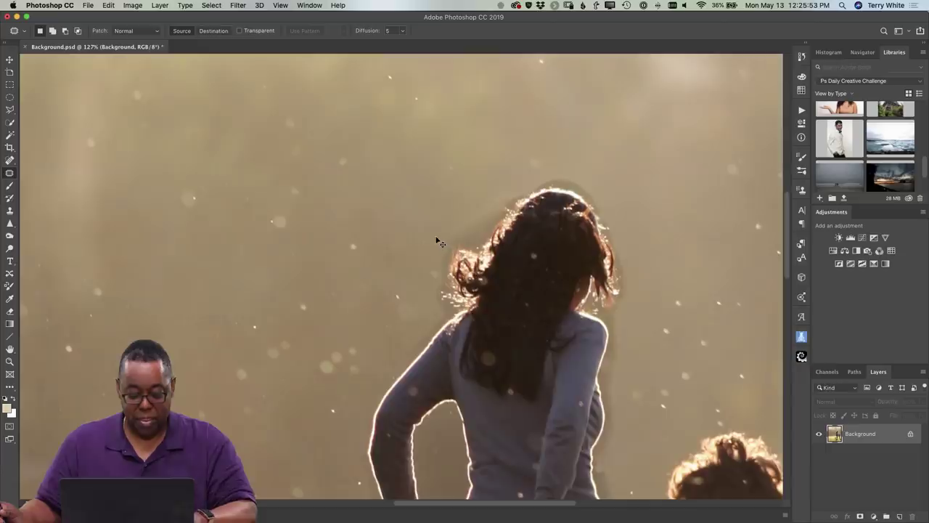
Step: With a size-30 Clone Stamp, sample background beside the hair and clone over the hair's top halo
{"action": "key", "text": "s"}
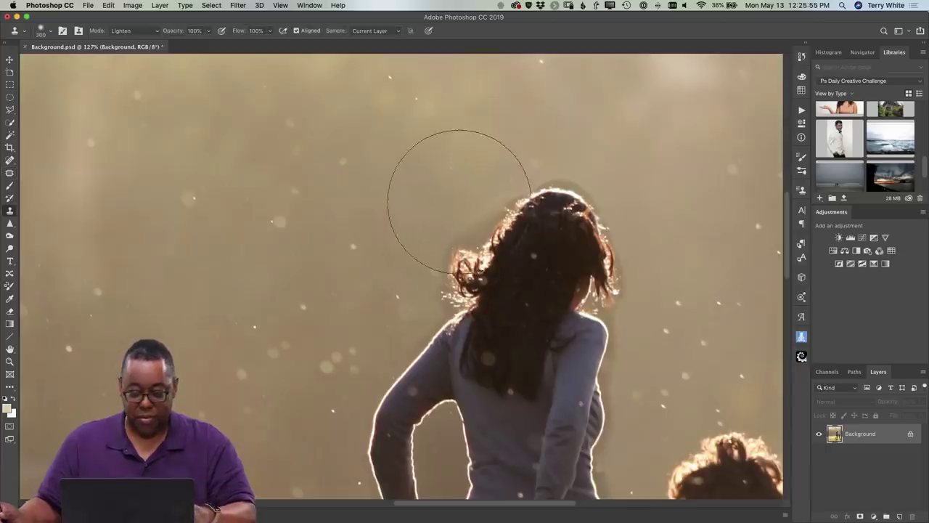
{"action": "key", "text": "bracketleft"}
{"action": "key", "text": "bracketleft"}
{"action": "key", "text": "bracketleft"}
{"action": "key", "text": "bracketleft"}
{"action": "key", "text": "bracketleft"}
{"action": "key", "text": "bracketleft"}
{"action": "key", "text": "bracketleft"}
{"action": "key", "text": "bracketleft"}
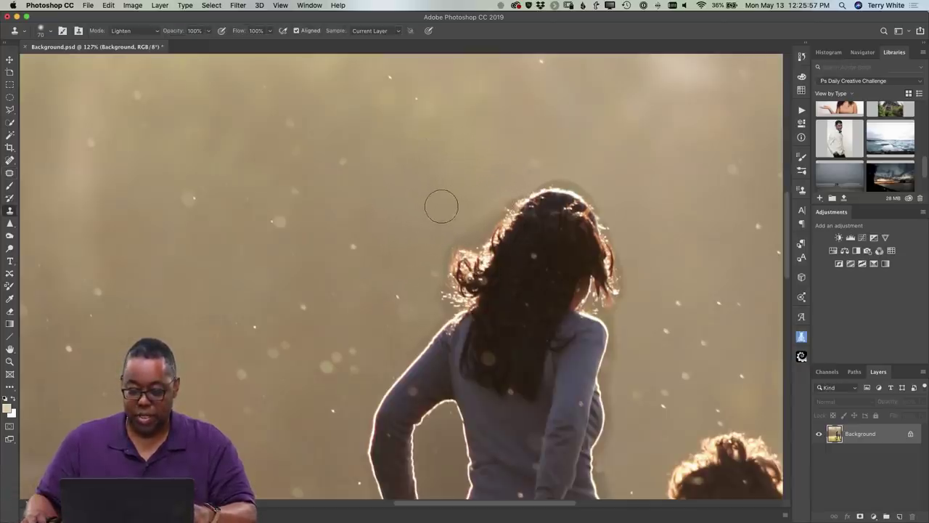
{"action": "key", "text": "bracketleft"}
{"action": "key", "text": "bracketleft"}
{"action": "key", "text": "bracketleft"}
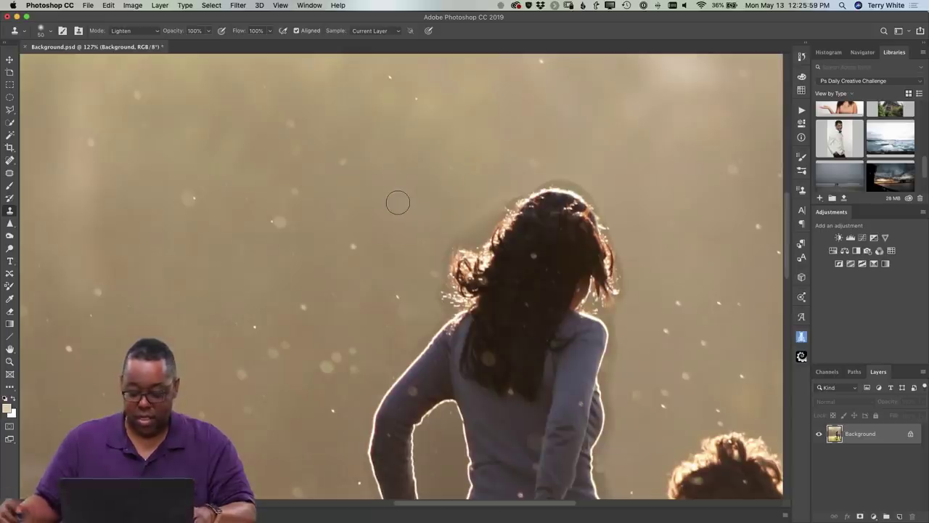
{"action": "key", "text": "bracketleft"}
{"action": "key", "text": "bracketleft"}
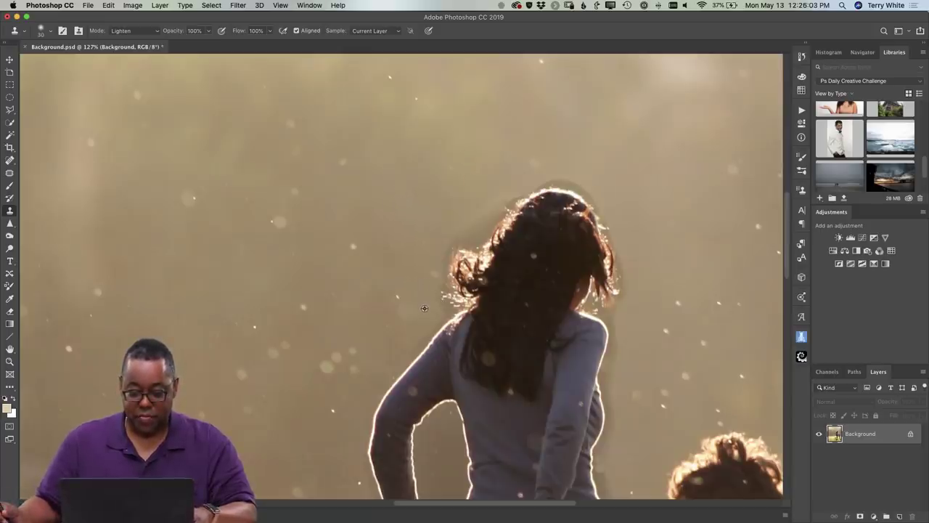
{"action": "left_click", "coordinate": [432, 312], "text": "alt"}
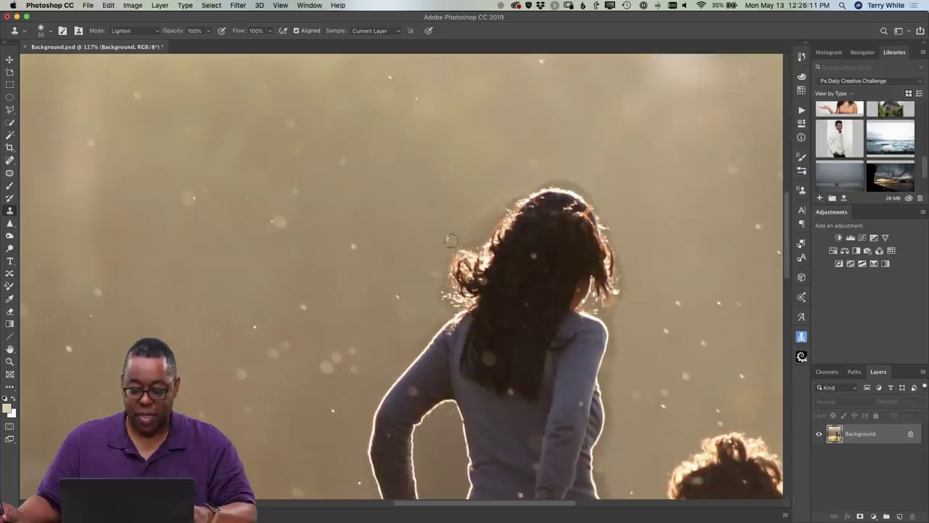
{"action": "mouse_move", "coordinate": [472, 230]}
{"action": "left_mouse_down"}
{"action": "mouse_move", "coordinate": [476, 240]}
{"action": "mouse_move", "coordinate": [495, 215]}
{"action": "left_mouse_up"}
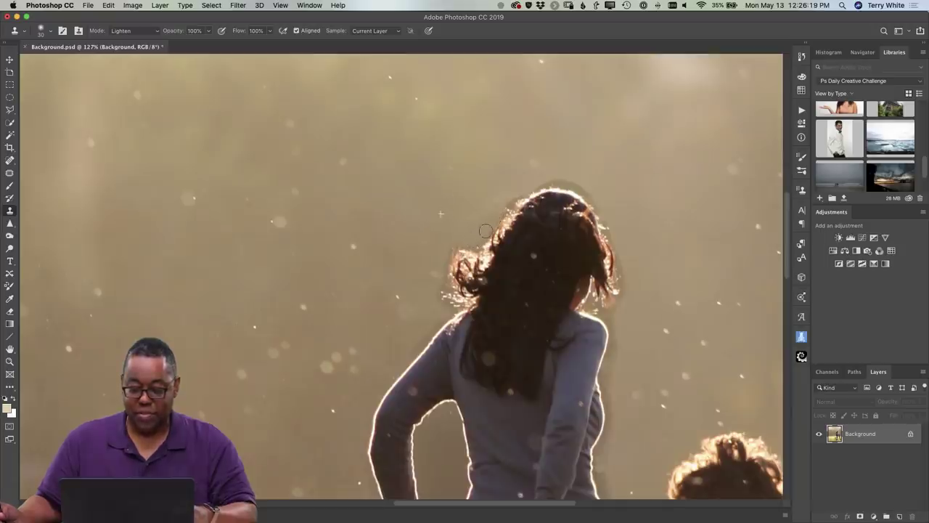
{"action": "mouse_move", "coordinate": [496, 209]}
{"action": "left_mouse_down"}
{"action": "mouse_move", "coordinate": [538, 180]}
{"action": "mouse_move", "coordinate": [547, 179]}
{"action": "mouse_move", "coordinate": [530, 188]}
{"action": "mouse_move", "coordinate": [572, 179]}
{"action": "mouse_move", "coordinate": [556, 182]}
{"action": "mouse_move", "coordinate": [588, 193]}
{"action": "mouse_move", "coordinate": [559, 182]}
{"action": "mouse_move", "coordinate": [587, 196]}
{"action": "mouse_move", "coordinate": [609, 225]}
{"action": "mouse_move", "coordinate": [567, 188]}
{"action": "mouse_move", "coordinate": [536, 187]}
{"action": "mouse_move", "coordinate": [501, 213]}
{"action": "left_mouse_up"}
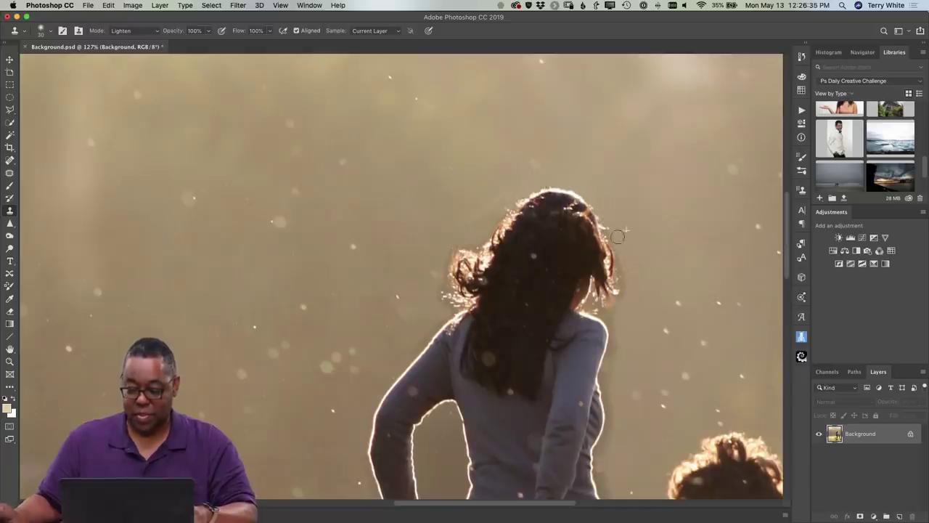
Step: Clone away the halo along the hair's right edge, shoulder, arm and waist
{"action": "mouse_move", "coordinate": [623, 251]}
{"action": "left_mouse_down"}
{"action": "mouse_move", "coordinate": [614, 239]}
{"action": "mouse_move", "coordinate": [625, 279]}
{"action": "mouse_move", "coordinate": [608, 231]}
{"action": "left_mouse_up"}
{"action": "mouse_move", "coordinate": [622, 300]}
{"action": "left_mouse_down"}
{"action": "mouse_move", "coordinate": [618, 323]}
{"action": "mouse_move", "coordinate": [614, 351]}
{"action": "mouse_move", "coordinate": [611, 319]}
{"action": "mouse_move", "coordinate": [609, 390]}
{"action": "mouse_move", "coordinate": [611, 357]}
{"action": "mouse_move", "coordinate": [602, 377]}
{"action": "mouse_move", "coordinate": [606, 438]}
{"action": "left_mouse_up"}
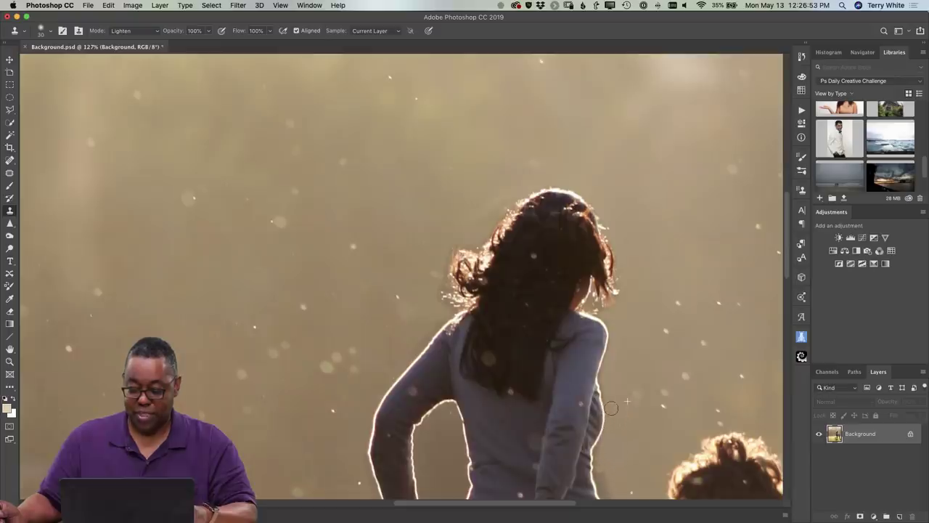
{"action": "left_click_drag", "start_coordinate": [611, 360], "coordinate": [603, 381]}
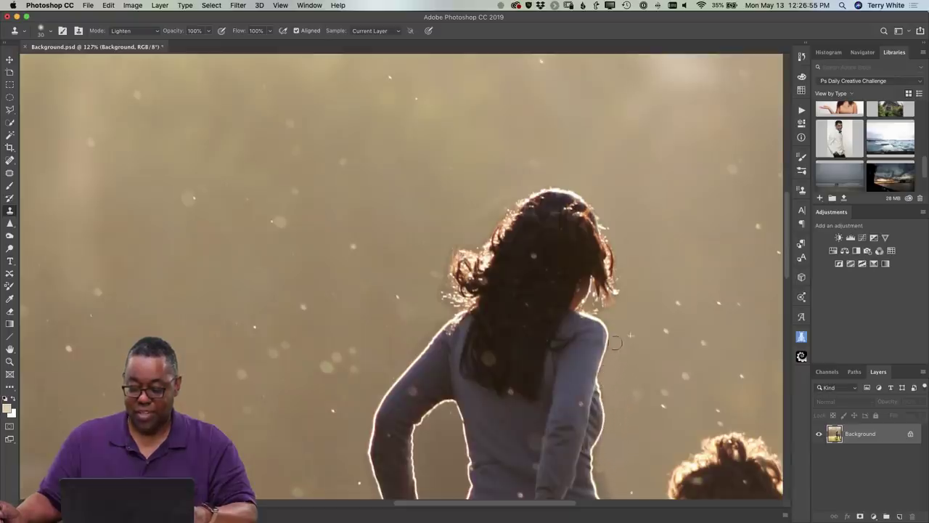
{"action": "scroll", "coordinate": [603, 355], "scroll_direction": "down", "scroll_amount": 5}
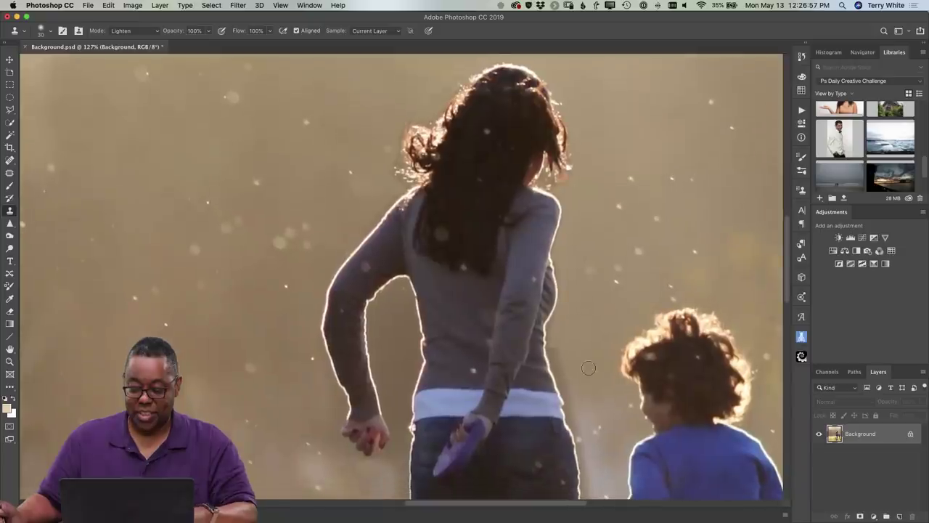
{"action": "mouse_move", "coordinate": [584, 356]}
{"action": "left_mouse_down"}
{"action": "mouse_move", "coordinate": [555, 350]}
{"action": "mouse_move", "coordinate": [558, 362]}
{"action": "mouse_move", "coordinate": [550, 344]}
{"action": "mouse_move", "coordinate": [575, 426]}
{"action": "mouse_move", "coordinate": [570, 382]}
{"action": "left_mouse_up"}
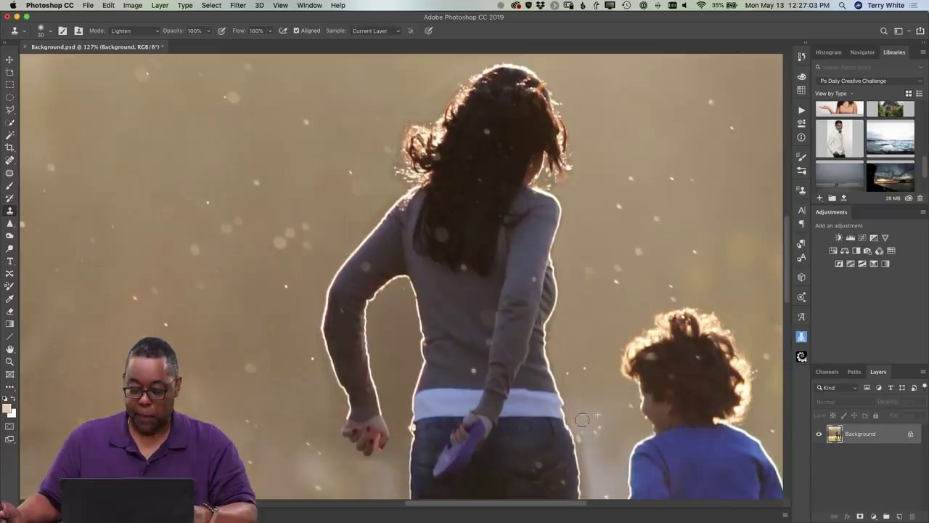
{"action": "left_click_drag", "start_coordinate": [582, 420], "coordinate": [611, 413]}
Step: Resample background near the hip and clone over the halo along the right hip
{"action": "scroll", "coordinate": [600, 418], "scroll_direction": "down", "scroll_amount": 5}
{"action": "scroll", "coordinate": [599, 417], "scroll_direction": "right", "scroll_amount": 2}
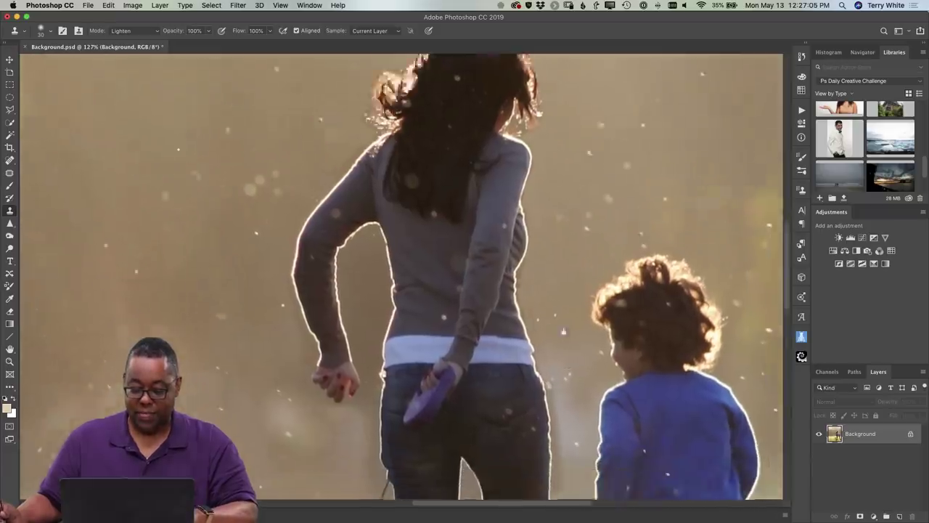
{"action": "left_click", "coordinate": [571, 385], "text": "alt"}
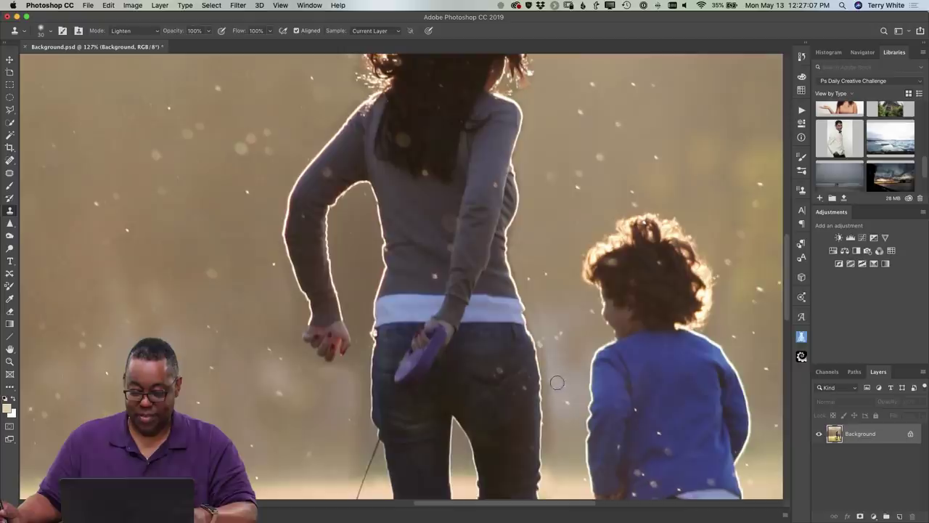
{"action": "mouse_move", "coordinate": [557, 381]}
{"action": "left_mouse_down"}
{"action": "mouse_move", "coordinate": [546, 357]}
{"action": "mouse_move", "coordinate": [550, 419]}
{"action": "mouse_move", "coordinate": [543, 329]}
{"action": "left_mouse_up"}
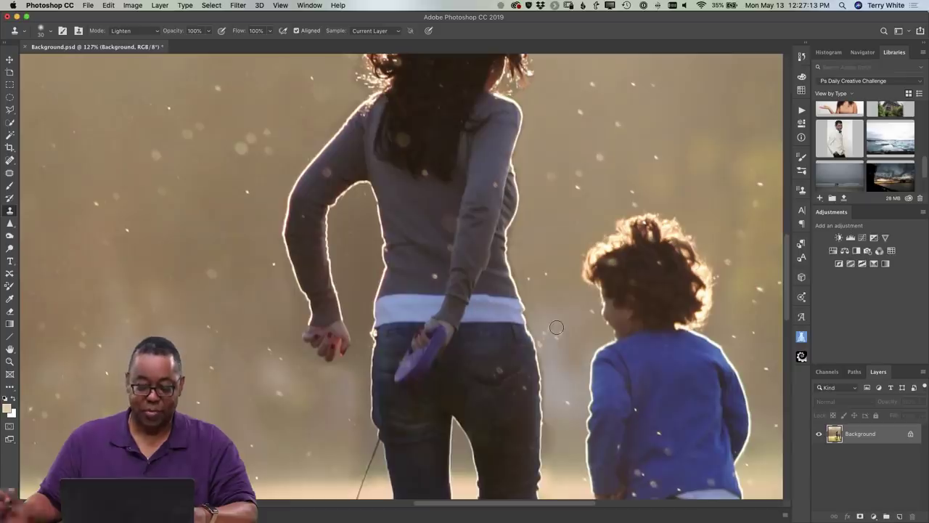
Step: Fit the photo on screen, set the Clone Stamp mode back to Normal, and save the PSD
{"action": "key", "text": "super+0"}
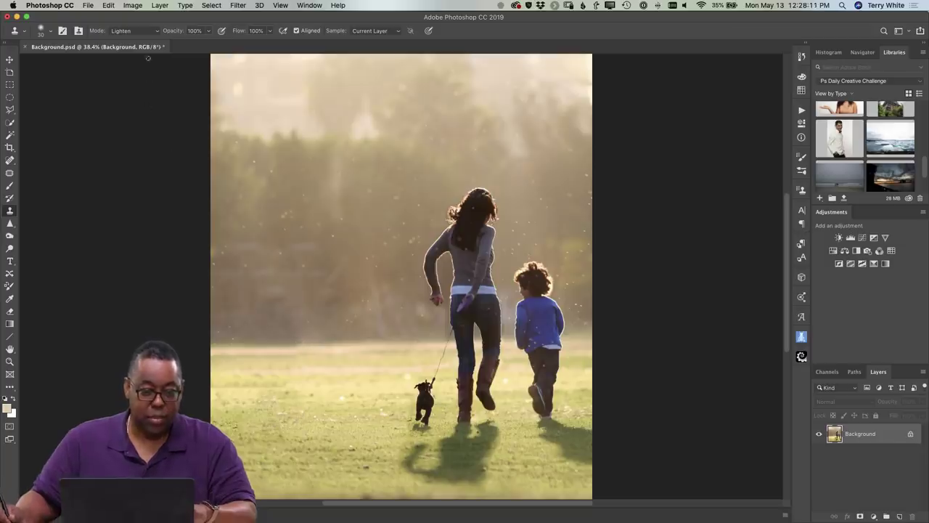
{"action": "left_click", "coordinate": [150, 31]}
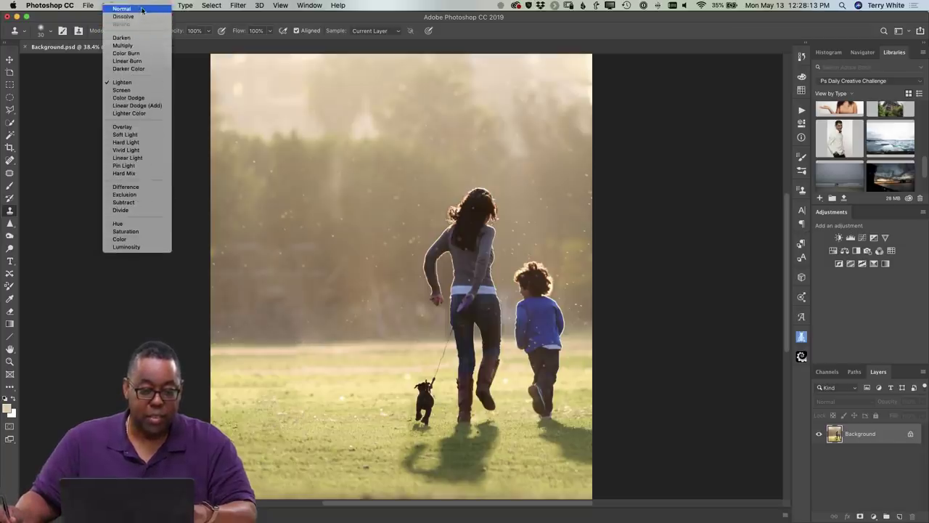
{"action": "left_click", "coordinate": [142, 8]}
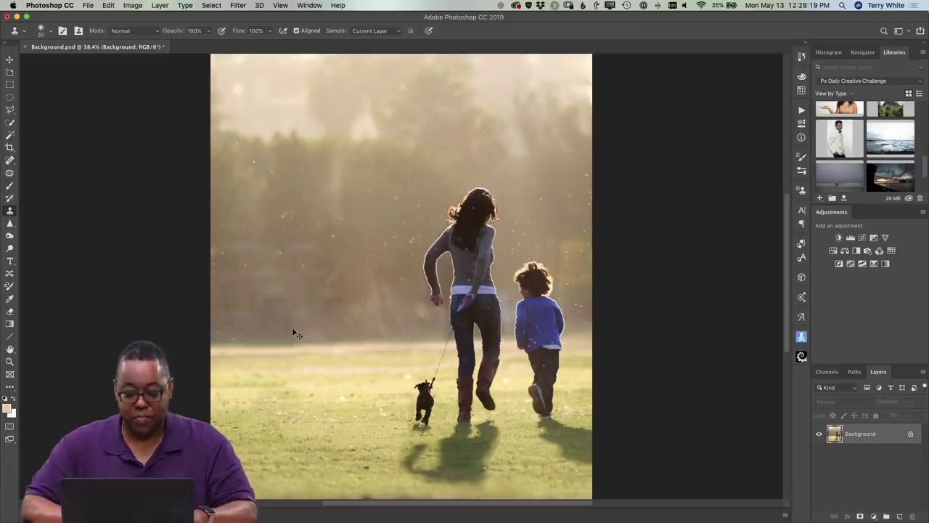
{"action": "key", "text": "super+s"}
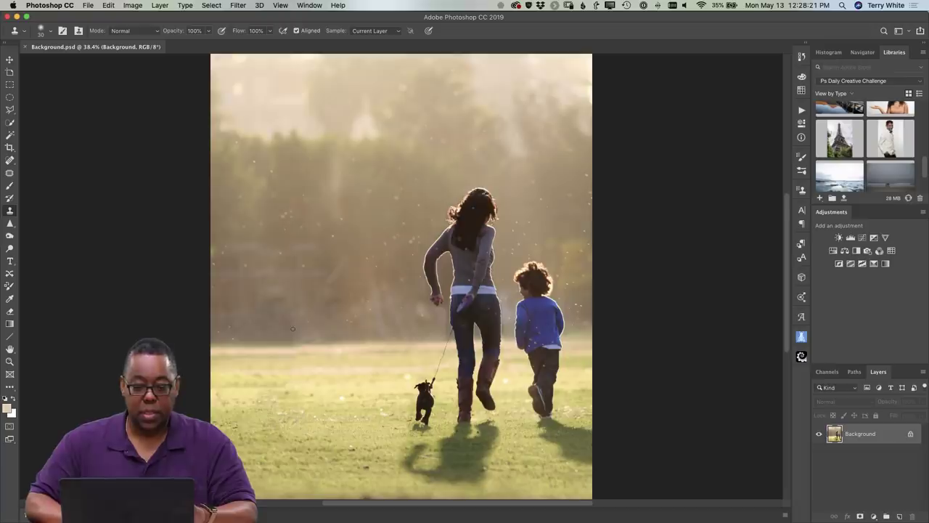
Step: Save a JPEG copy named Background.jpg at Maximum quality 12
{"action": "left_click", "coordinate": [88, 5]}
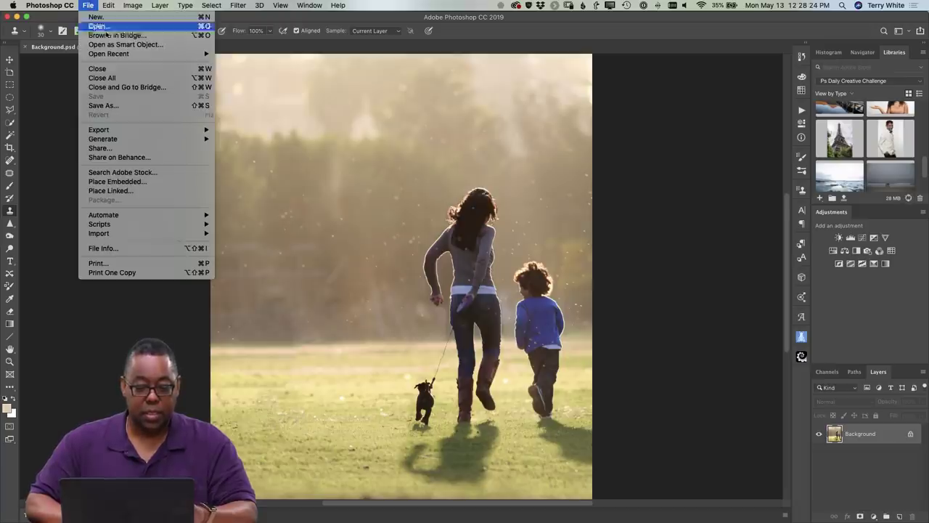
{"action": "left_click", "coordinate": [141, 107]}
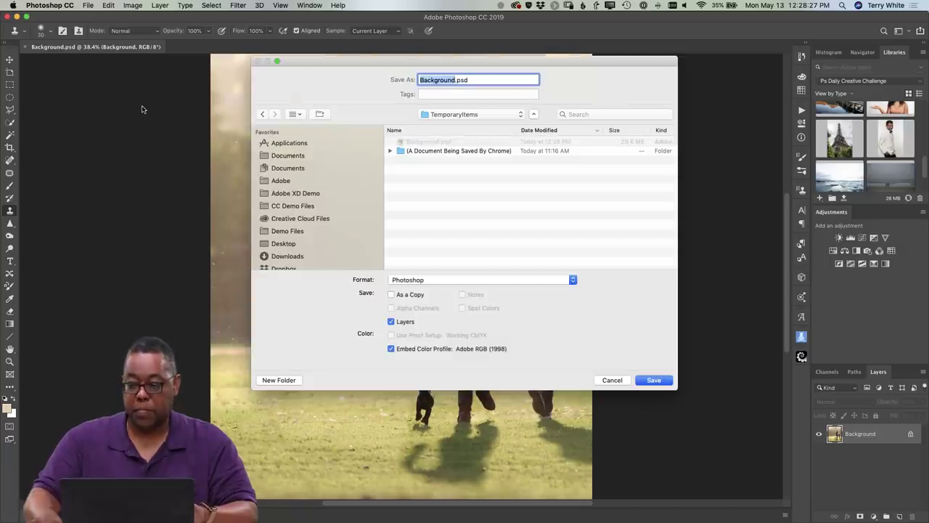
{"action": "left_click", "coordinate": [443, 279]}
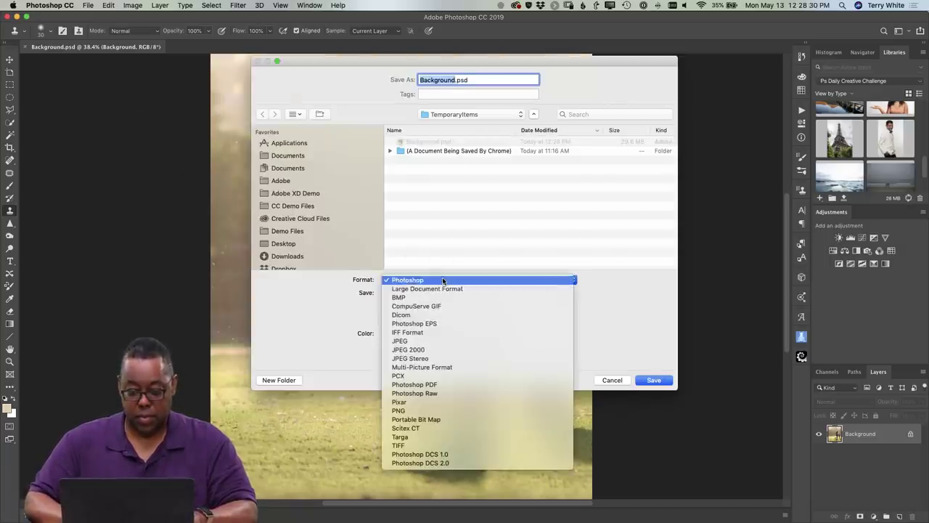
{"action": "left_click", "coordinate": [458, 342]}
{"action": "left_click", "coordinate": [651, 382]}
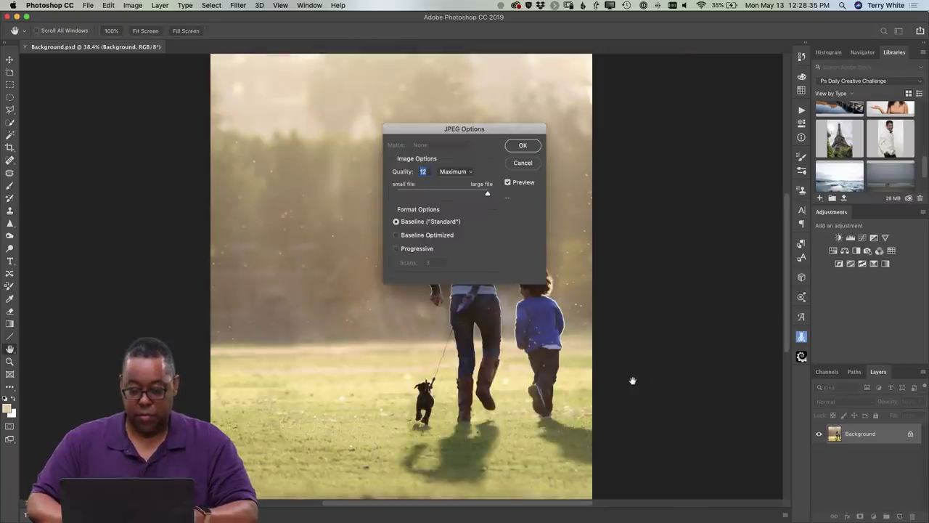
{"action": "key", "text": "Return"}
Step: In Behance, create a new project and open the Files upload chooser
{"action": "key", "text": "s"}
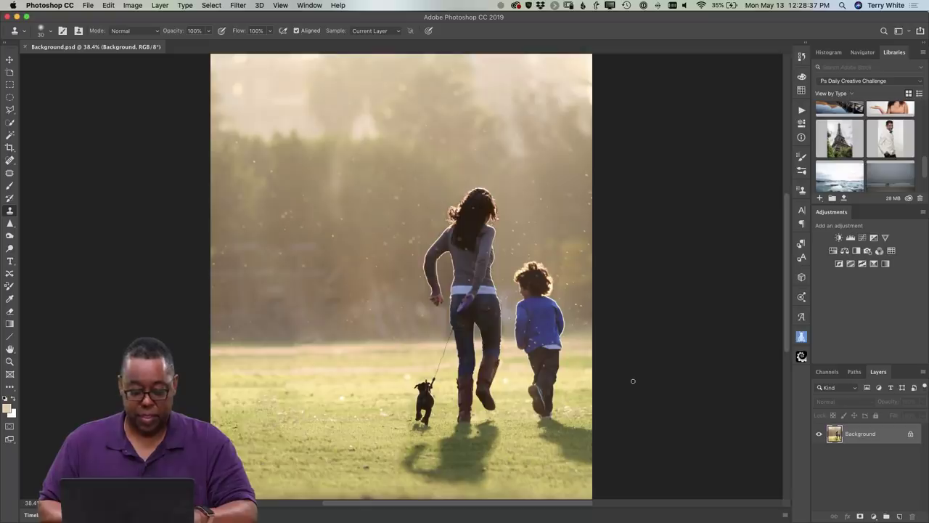
{"action": "key", "text": "super+Tab"}
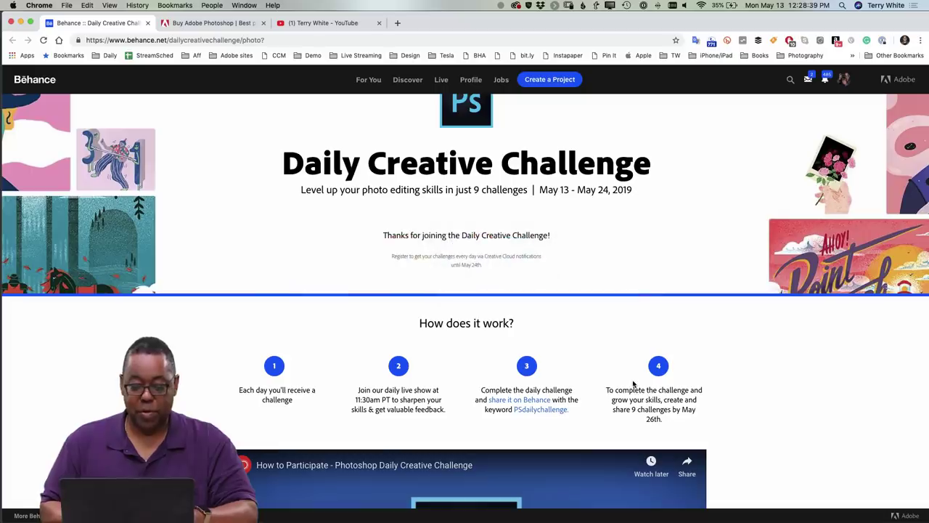
{"action": "scroll", "coordinate": [533, 339], "scroll_direction": "down", "scroll_amount": 3}
{"action": "scroll", "coordinate": [533, 339], "scroll_direction": "up", "scroll_amount": 1}
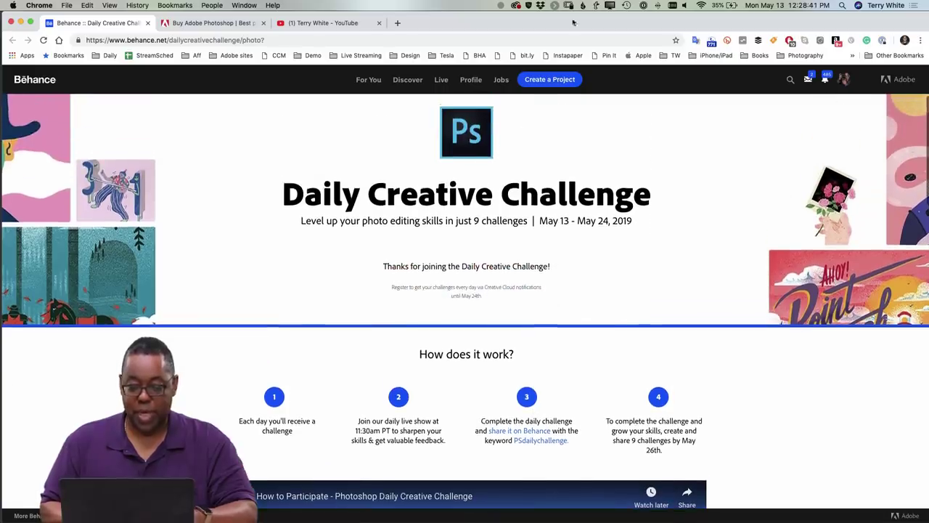
{"action": "left_click", "coordinate": [554, 81]}
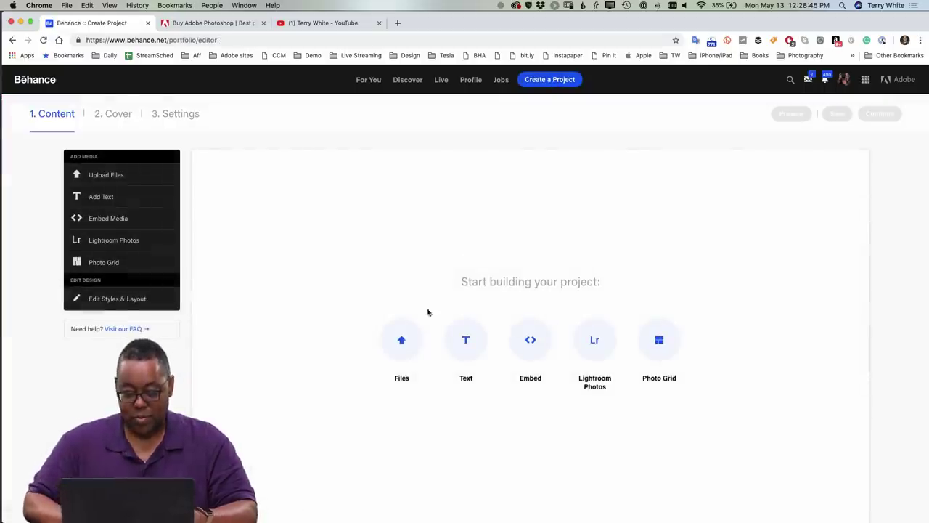
{"action": "left_click", "coordinate": [401, 340]}
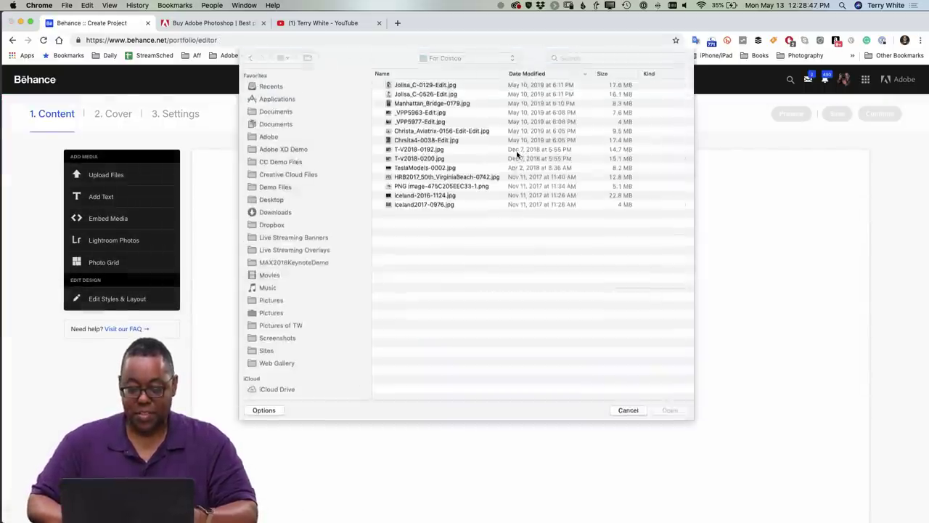
Step: Show the Desktop in the file chooser, sorted newest first, then return to Photoshop
{"action": "key", "text": "super+shift+d"}
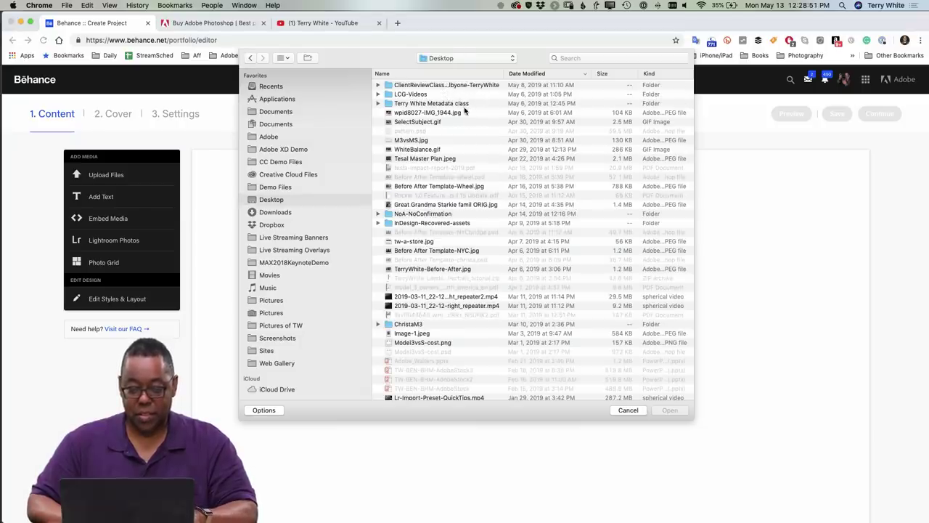
{"action": "left_click", "coordinate": [549, 74]}
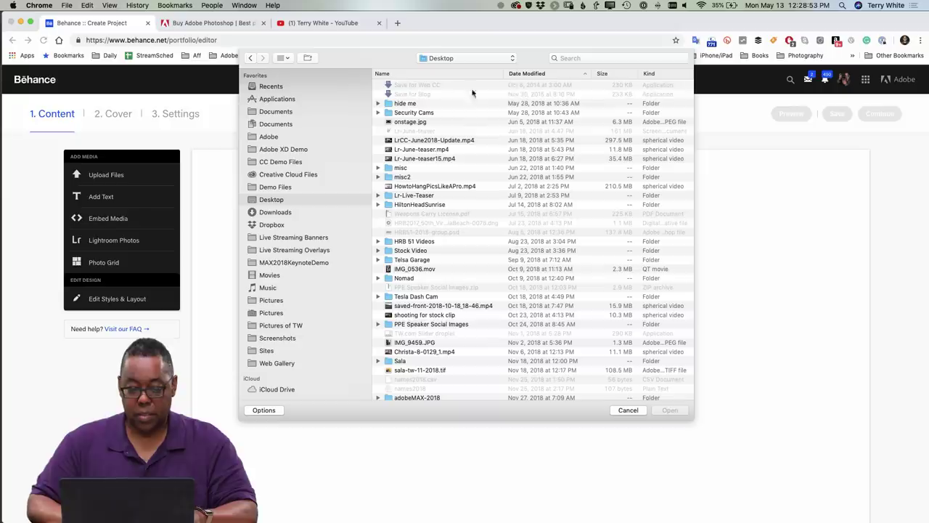
{"action": "left_click", "coordinate": [526, 73]}
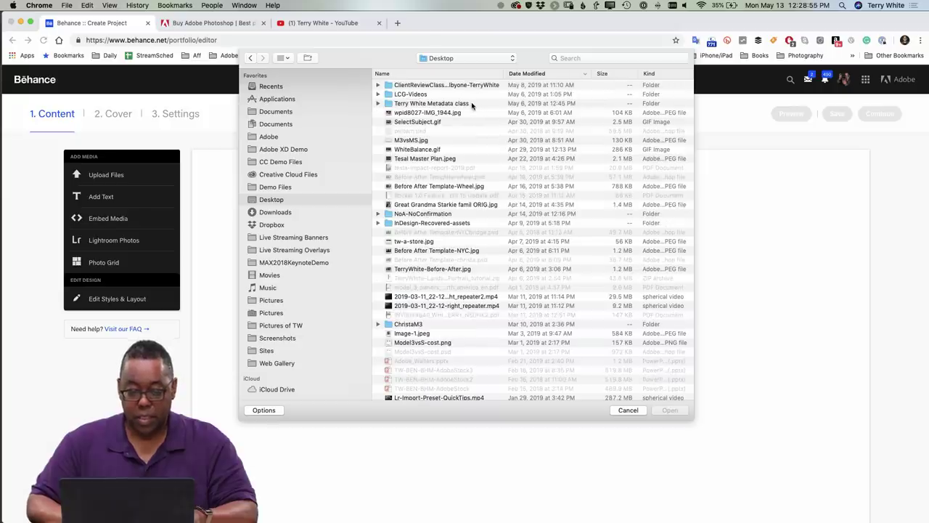
{"action": "key", "text": "super+Tab"}
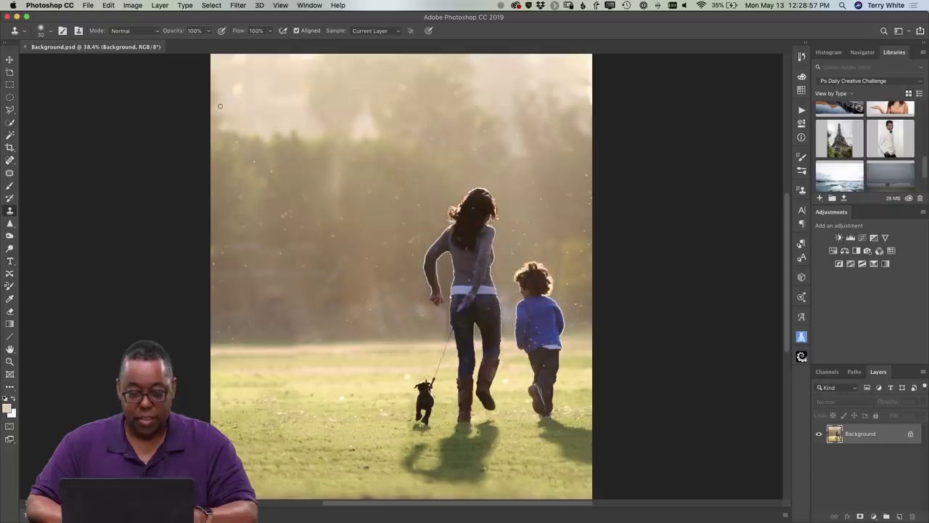
Step: Save the photo to the Desktop as JPEG 'psproject' at maximum quality, then return to Behance
{"action": "left_click", "coordinate": [87, 5]}
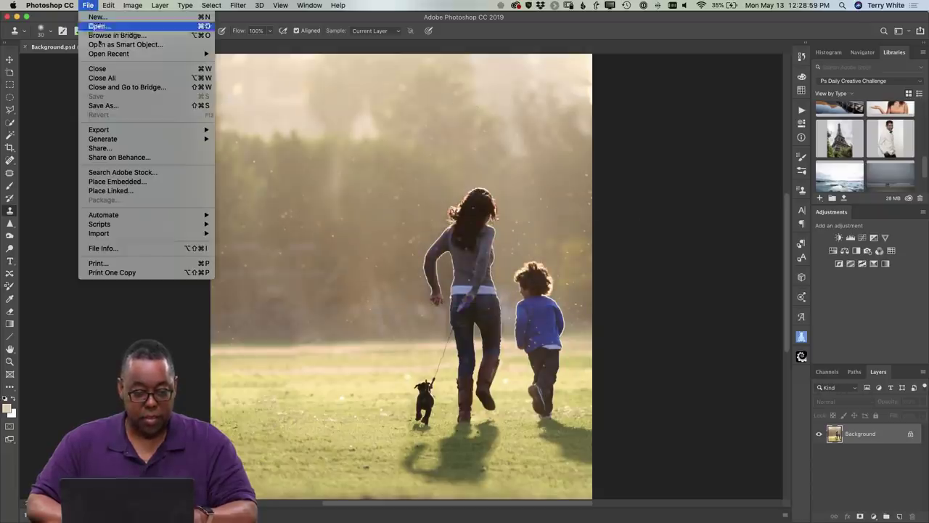
{"action": "left_click", "coordinate": [130, 106]}
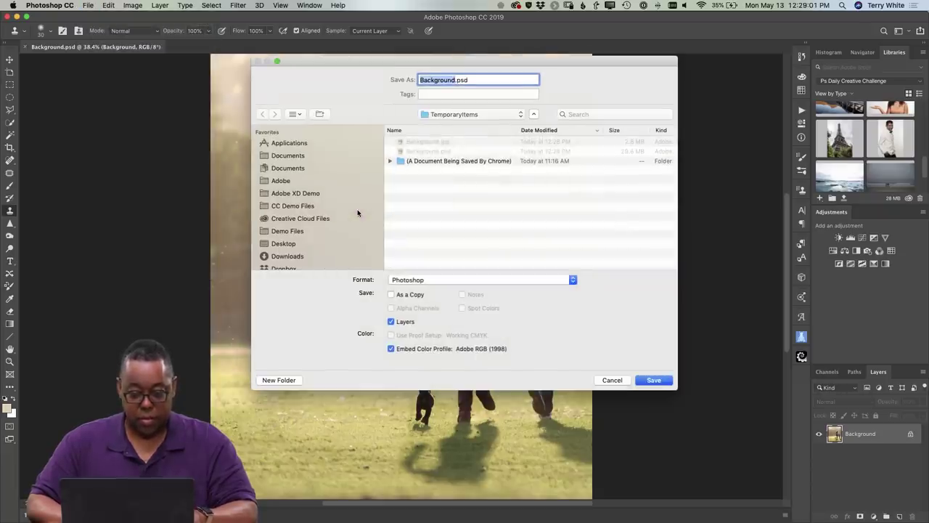
{"action": "left_click", "coordinate": [361, 243]}
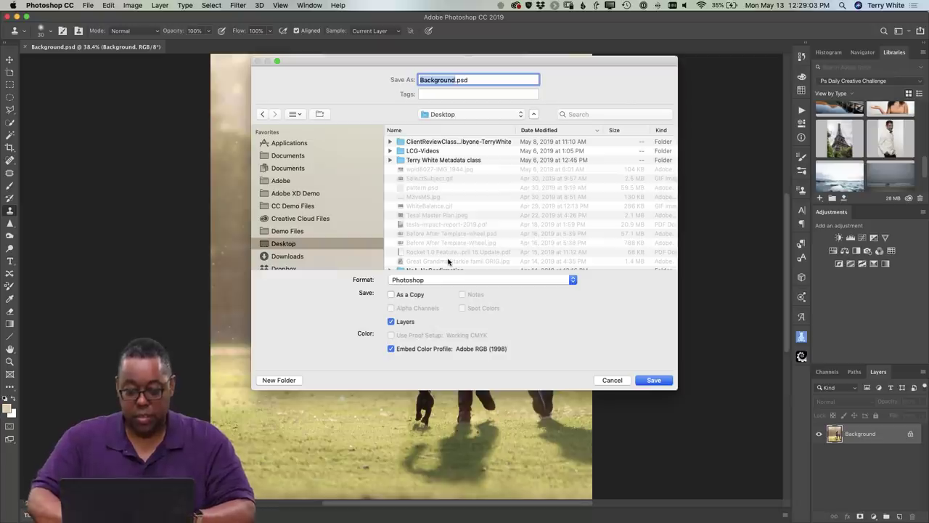
{"action": "type", "text": "ps"}
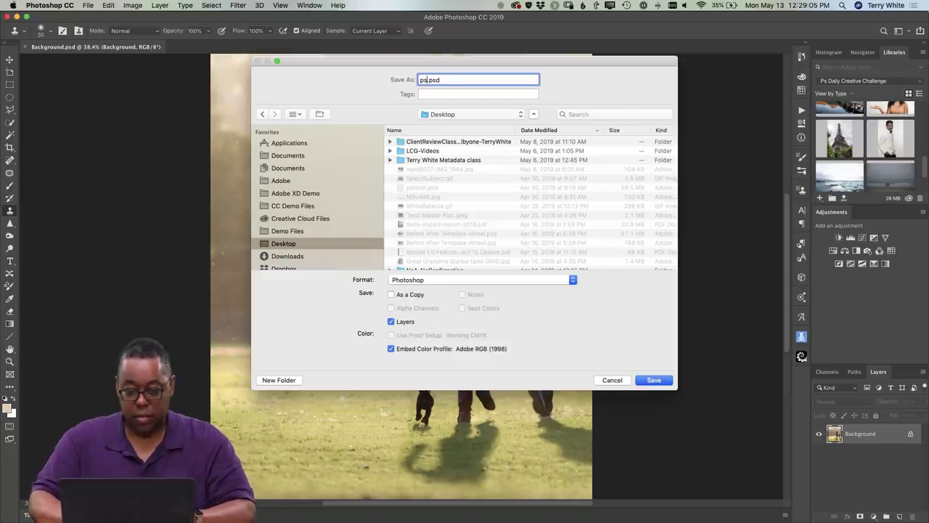
{"action": "type", "text": "project"}
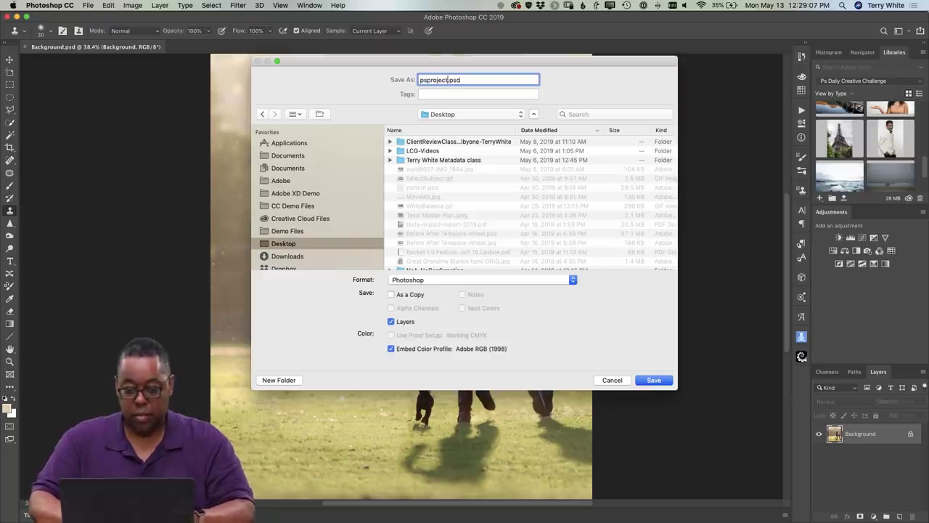
{"action": "left_click", "coordinate": [502, 280]}
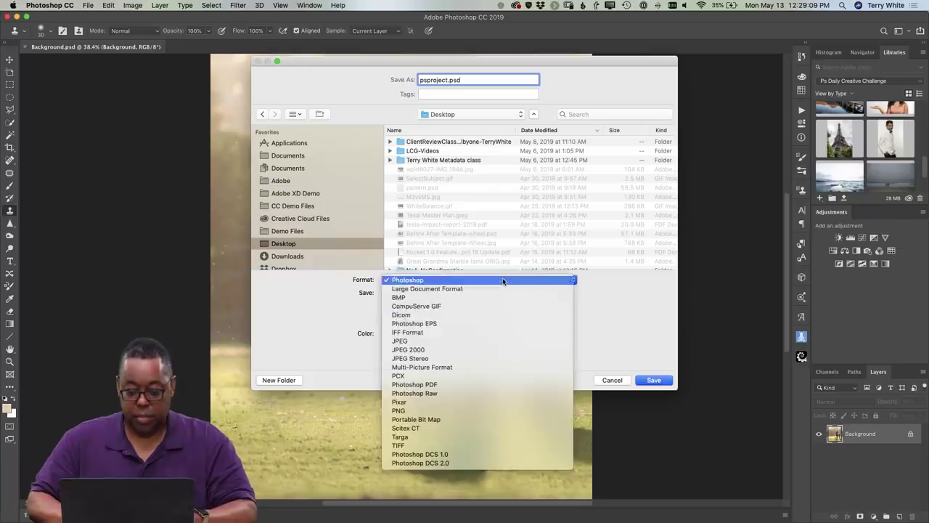
{"action": "left_click", "coordinate": [502, 340]}
{"action": "left_click", "coordinate": [655, 380]}
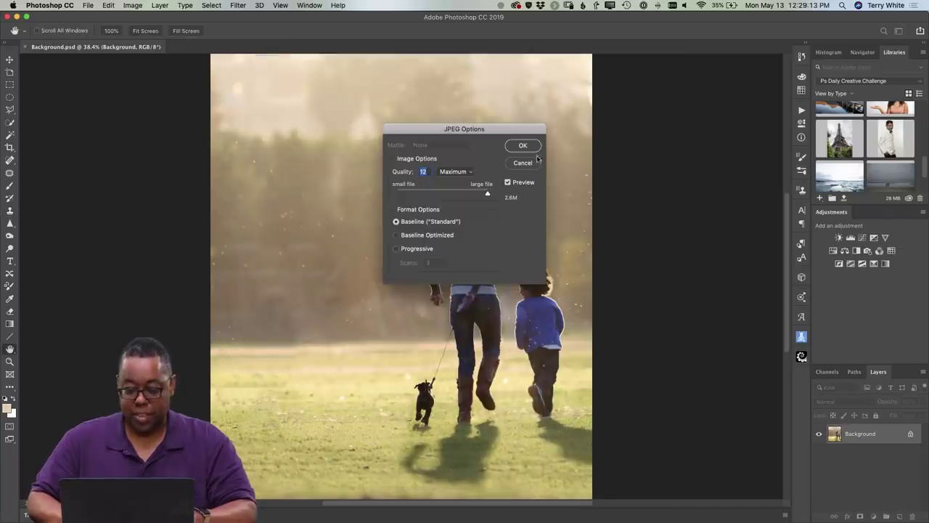
{"action": "left_click", "coordinate": [525, 145]}
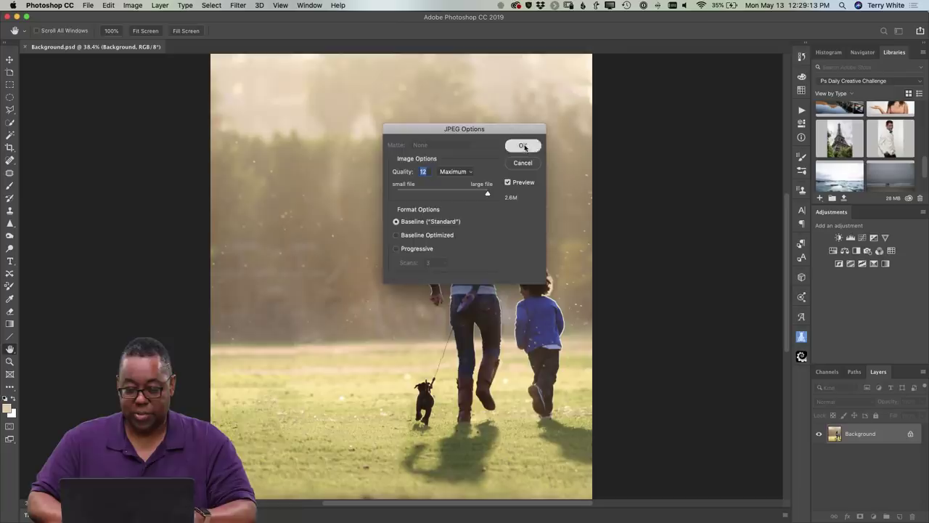
{"action": "key", "text": "super+Tab"}
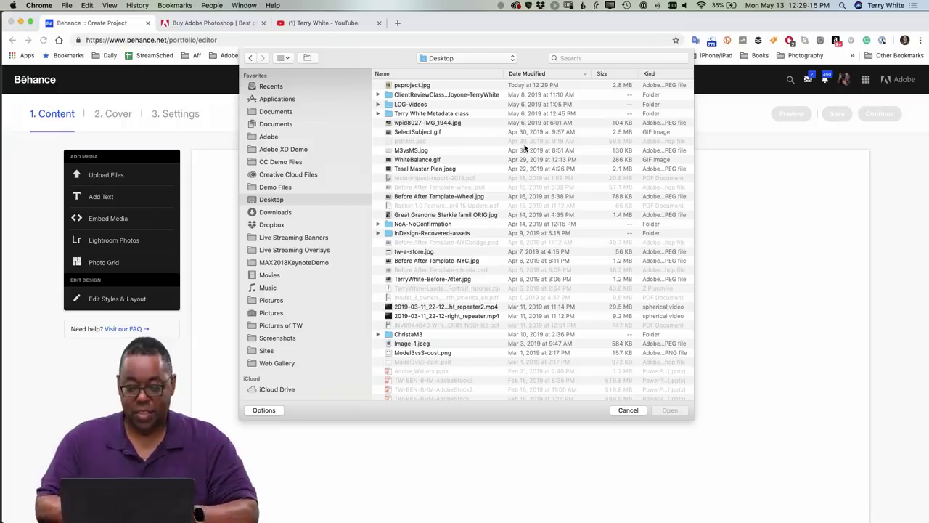
Step: Upload psproject.jpg into the Behance project and continue to the cover image
{"action": "left_click", "coordinate": [463, 85]}
{"action": "double_click", "coordinate": [462, 86]}
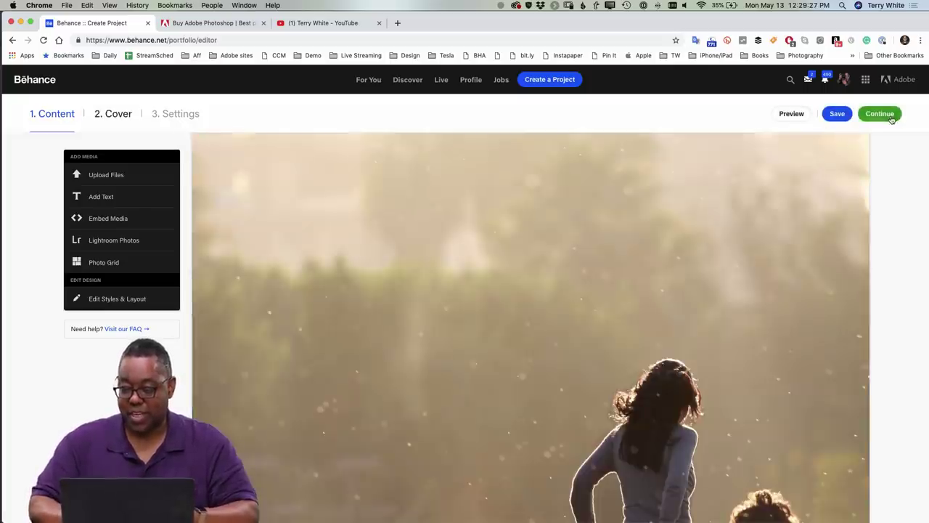
{"action": "left_click", "coordinate": [890, 119]}
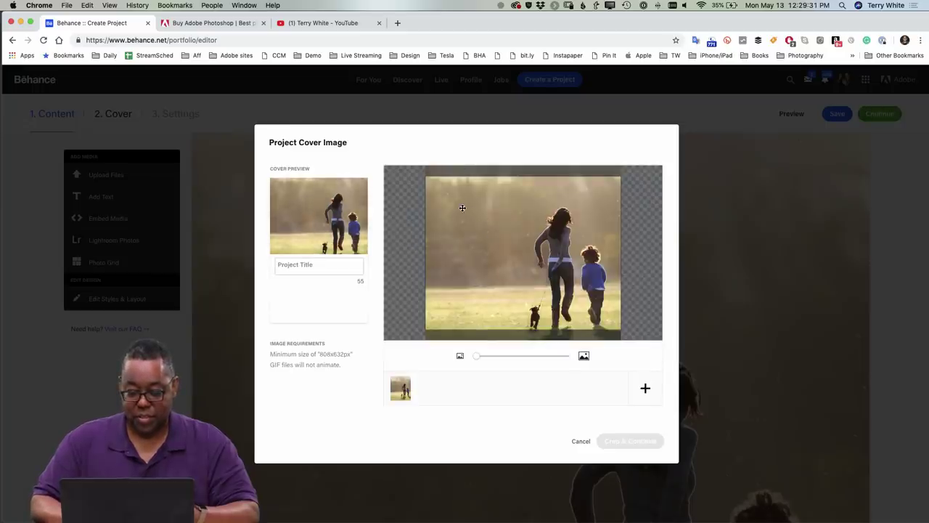
Step: Reposition and slightly zoom the cover crop, title the project 'PS', and crop and continue
{"action": "left_click_drag", "start_coordinate": [462, 208], "coordinate": [463, 220]}
{"action": "left_click_drag", "start_coordinate": [463, 193], "coordinate": [462, 191]}
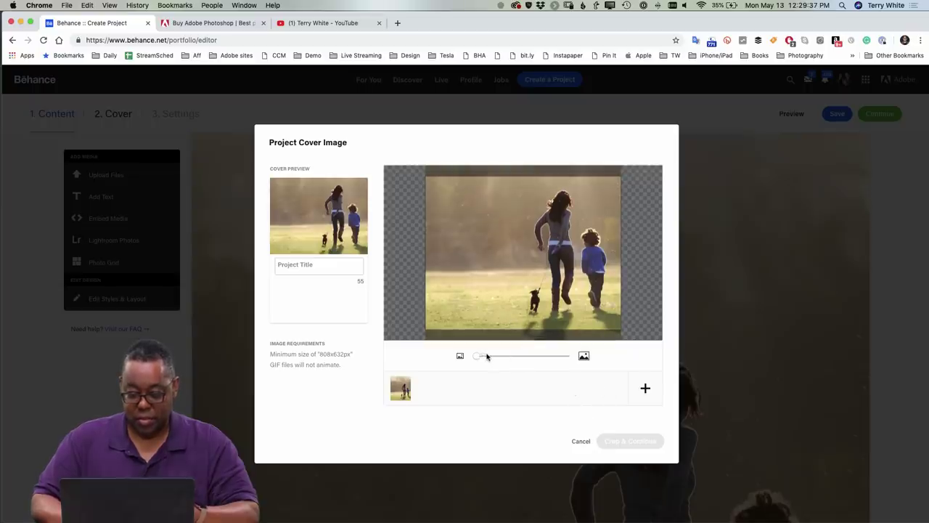
{"action": "left_click_drag", "start_coordinate": [479, 359], "coordinate": [482, 360]}
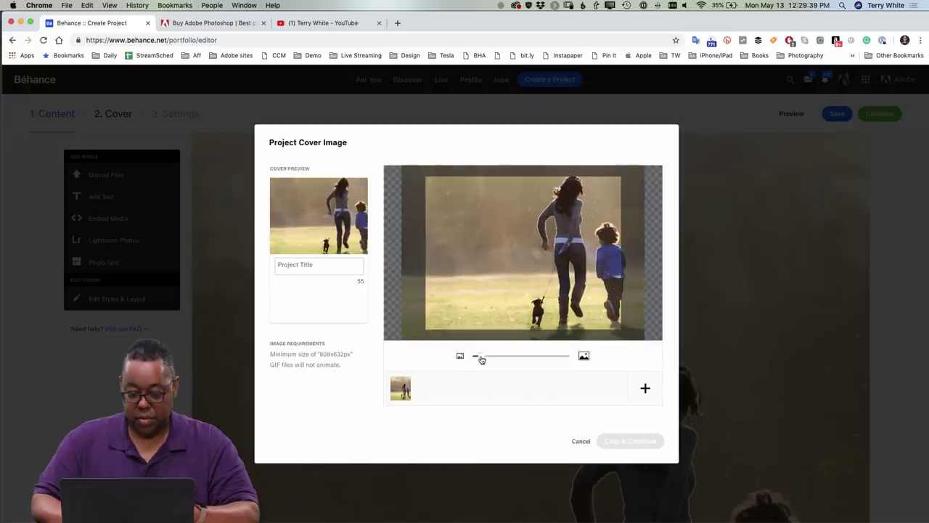
{"action": "left_click", "coordinate": [334, 267]}
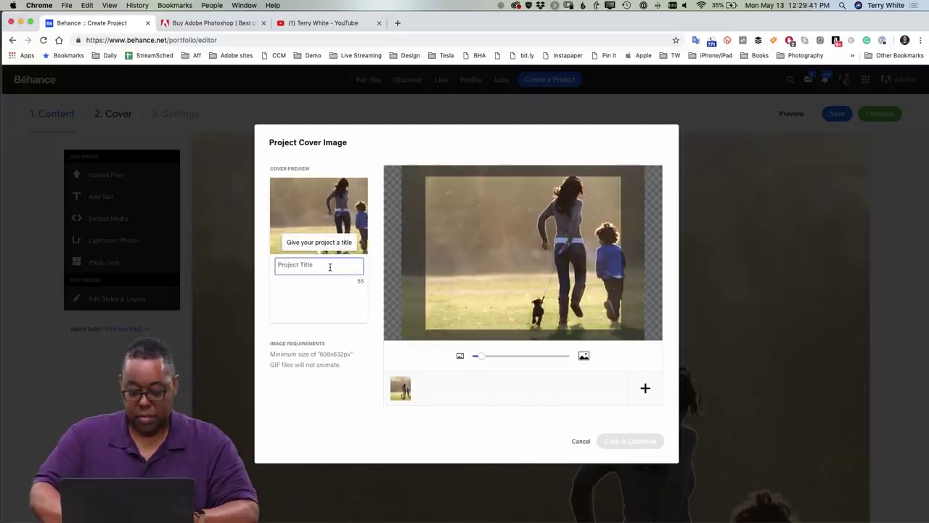
{"action": "type", "text": "PS"}
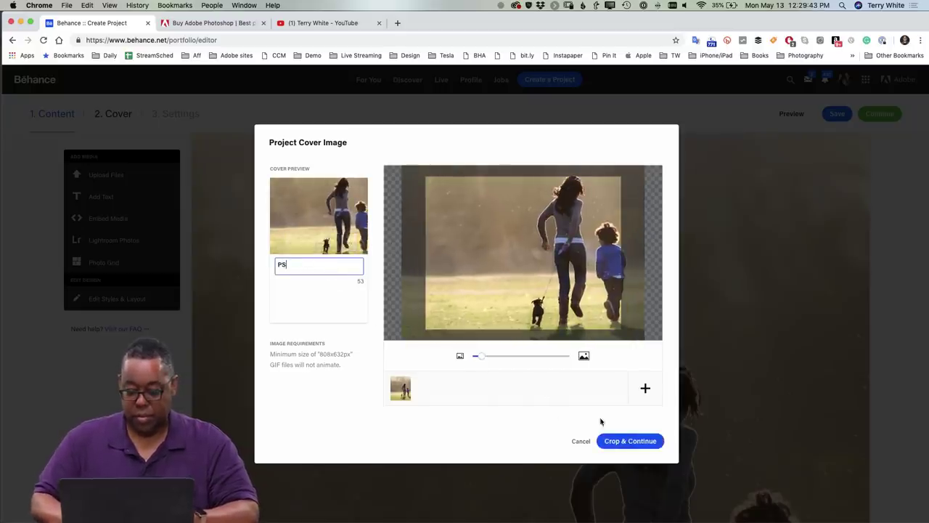
{"action": "left_click", "coordinate": [617, 446]}
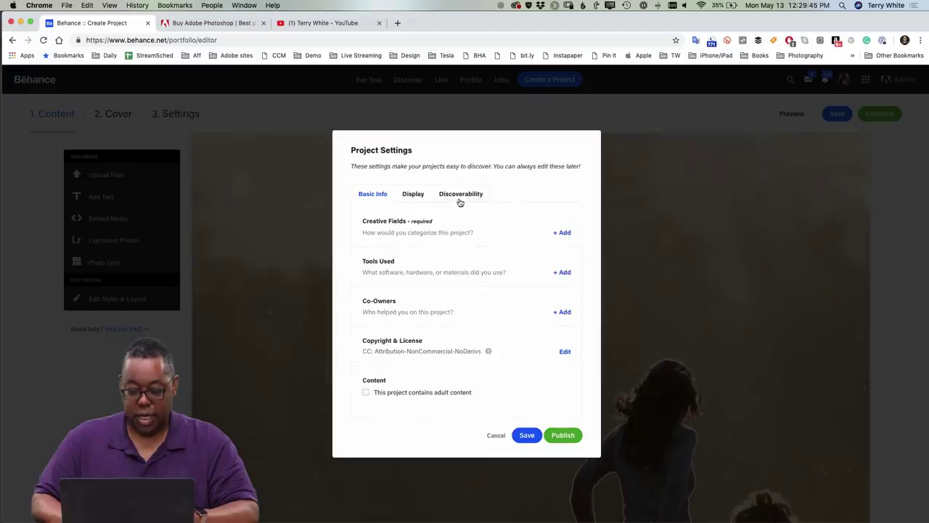
Step: Add 'PS' as a Discoverability keyword, then come back to the Behance project settings
{"action": "left_click", "coordinate": [461, 195]}
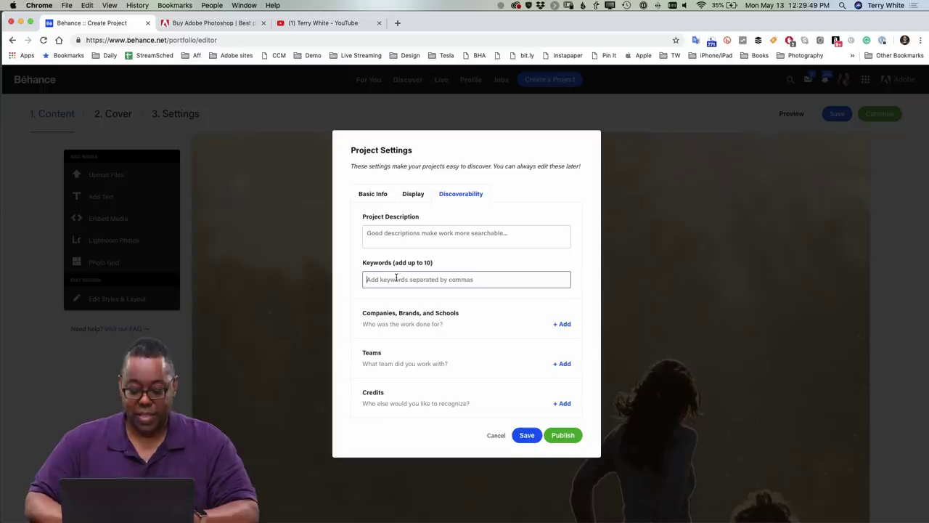
{"action": "type", "text": "PS"}
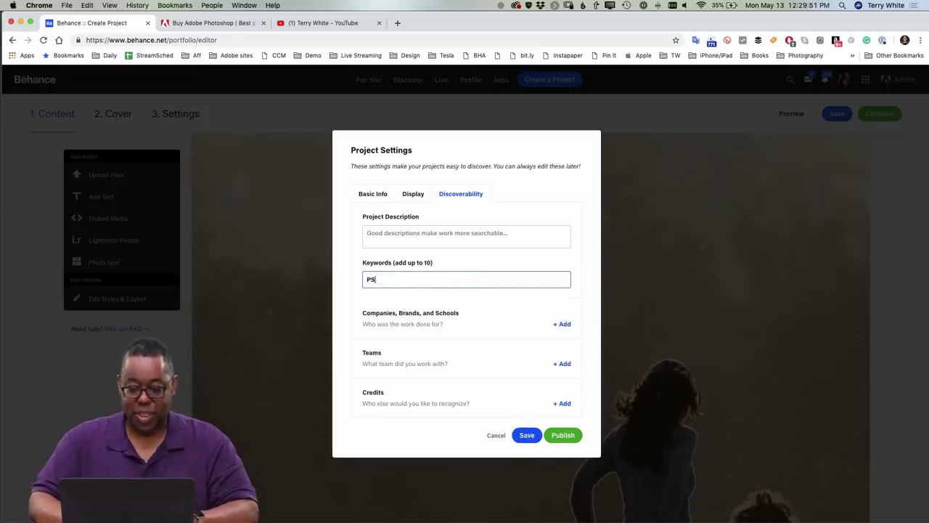
{"action": "key", "text": "super+Tab"}
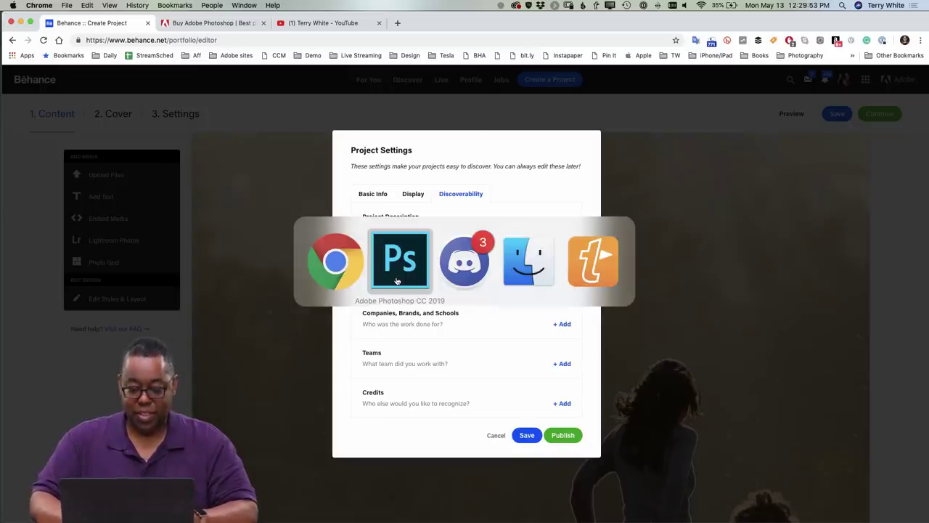
{"action": "key", "text": "super+Tab"}
{"action": "left_click", "coordinate": [398, 261]}
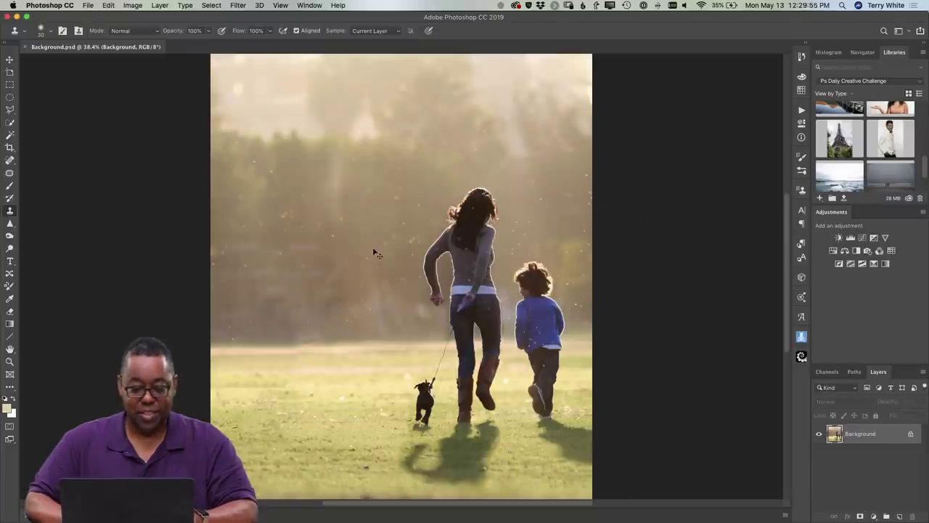
{"action": "key", "text": "super+Tab"}
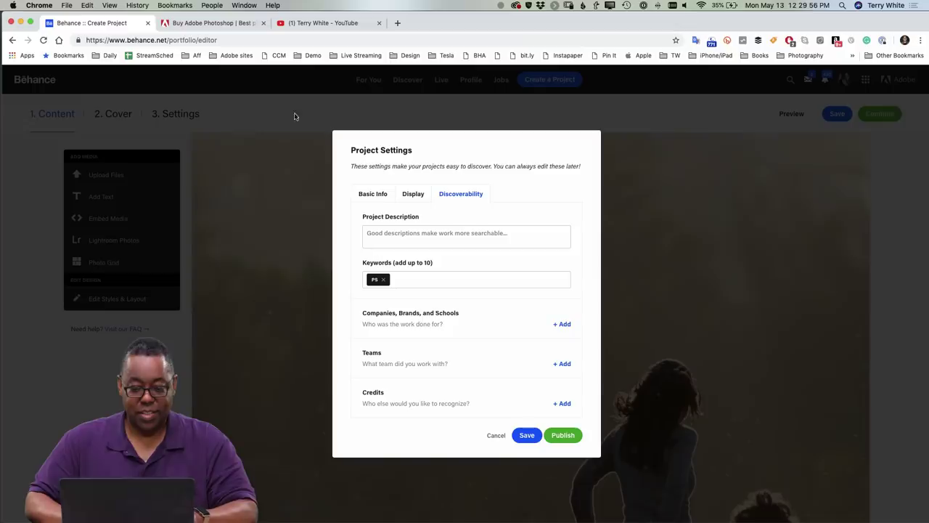
{"action": "left_click", "coordinate": [191, 27]}
{"action": "left_click", "coordinate": [124, 27]}
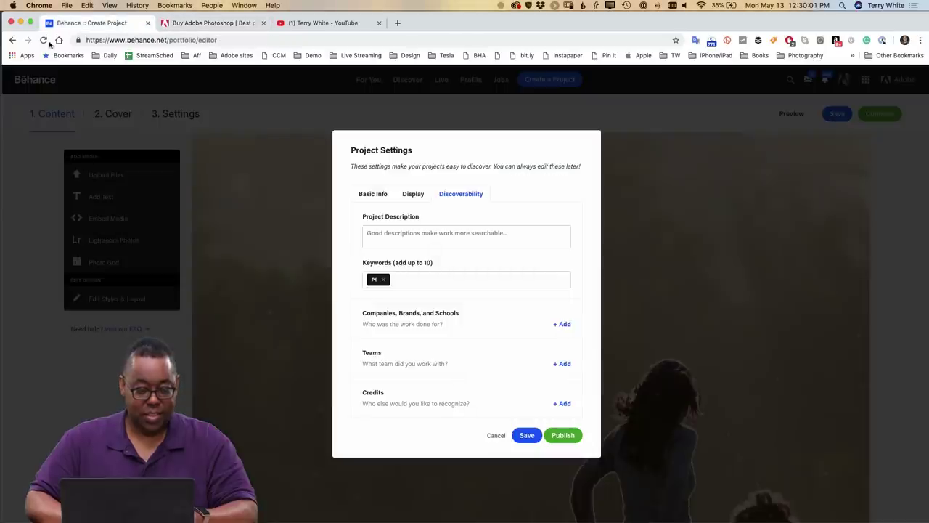
Step: Duplicate the Behance tab, go back to the Daily Creative Challenge page, and select PSdailychallenge
{"action": "right_click", "coordinate": [124, 25]}
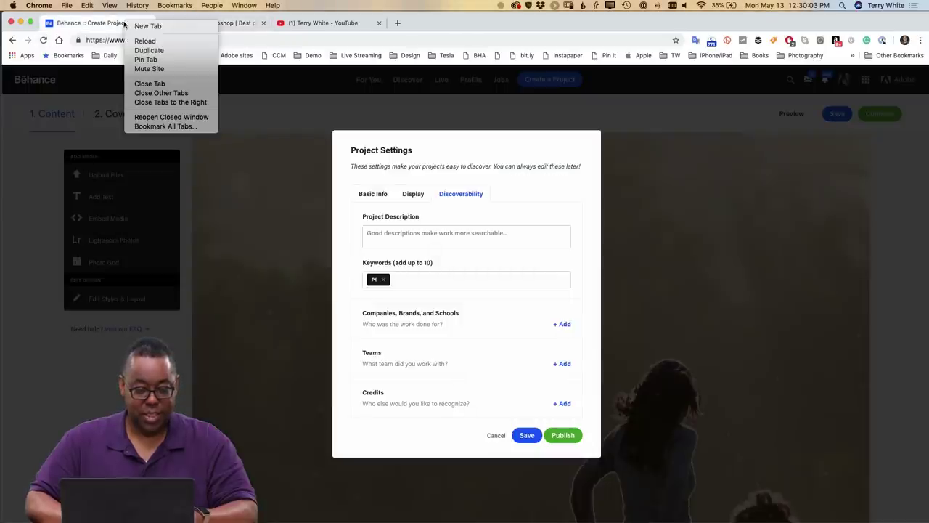
{"action": "left_click", "coordinate": [164, 50]}
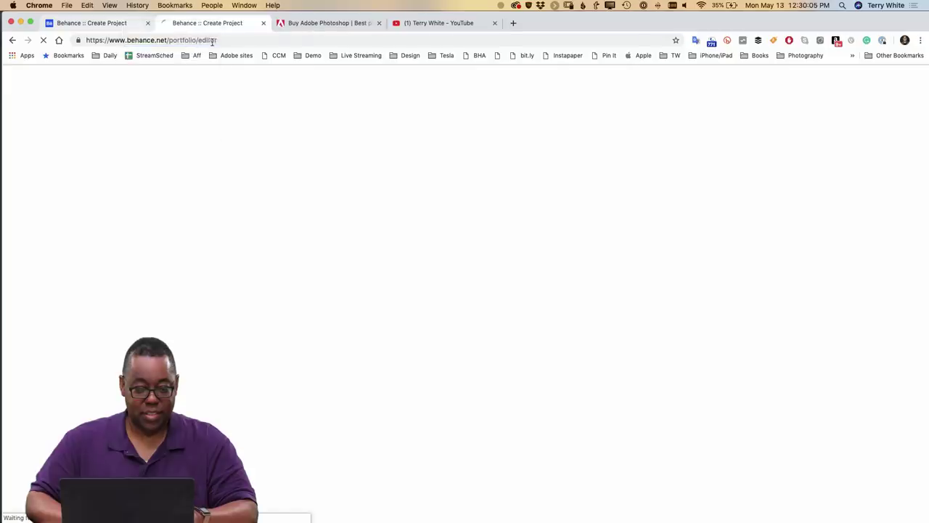
{"action": "left_click", "coordinate": [11, 41]}
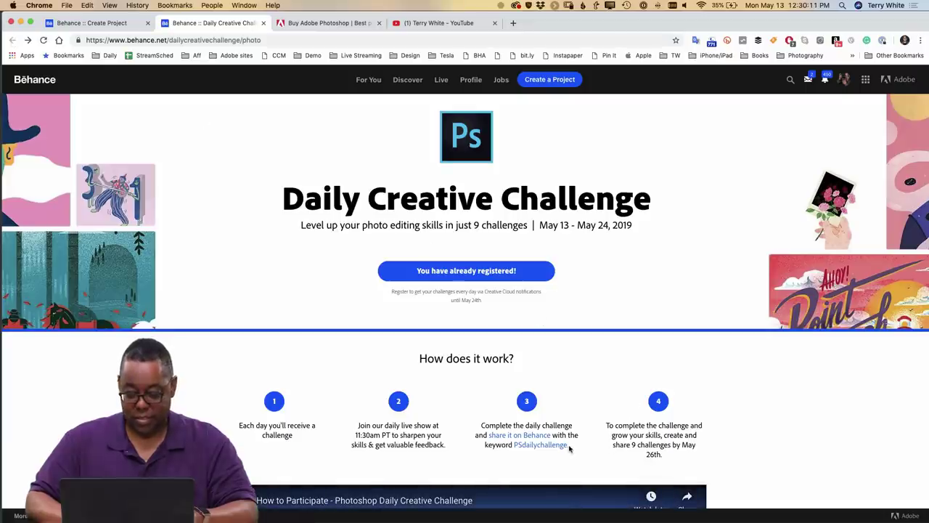
{"action": "left_click_drag", "start_coordinate": [569, 449], "coordinate": [512, 448]}
{"action": "key", "text": "super+c"}
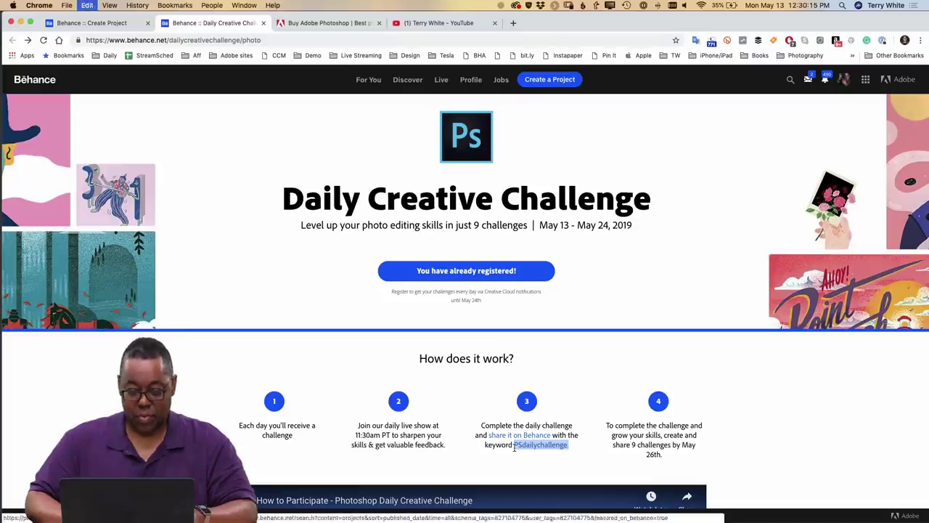
Step: Replace the PS keyword chip with pasted PSdailychallenge text in the project's Keywords field
{"action": "left_click", "coordinate": [102, 22]}
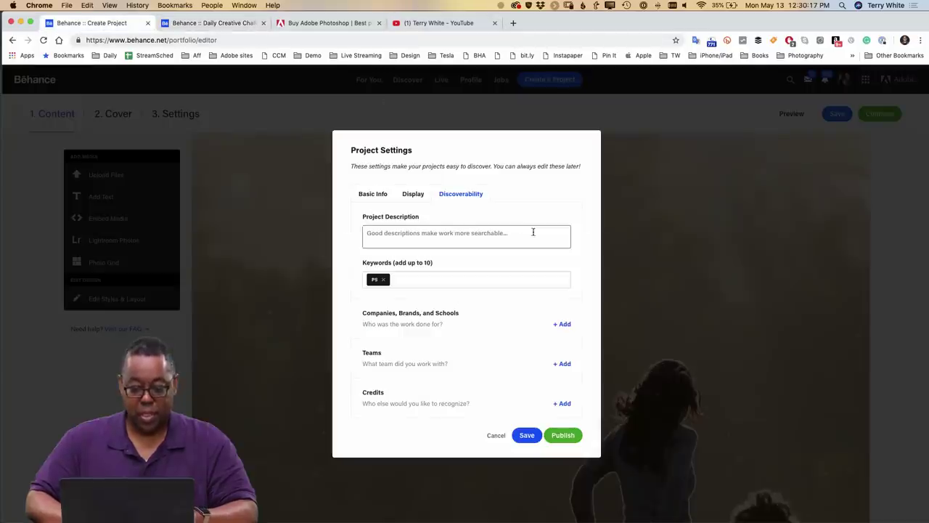
{"action": "left_click", "coordinate": [405, 278]}
{"action": "key", "text": "BackSpace"}
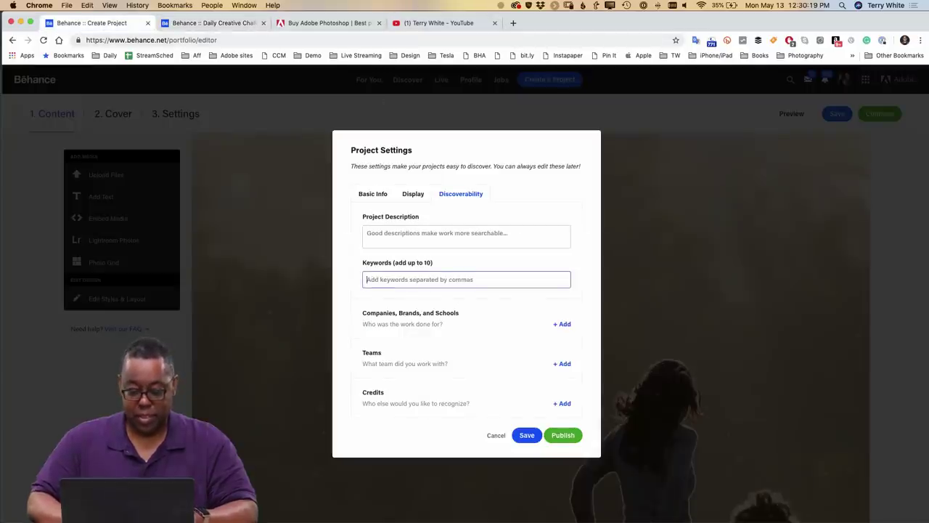
{"action": "key", "text": "super+v"}
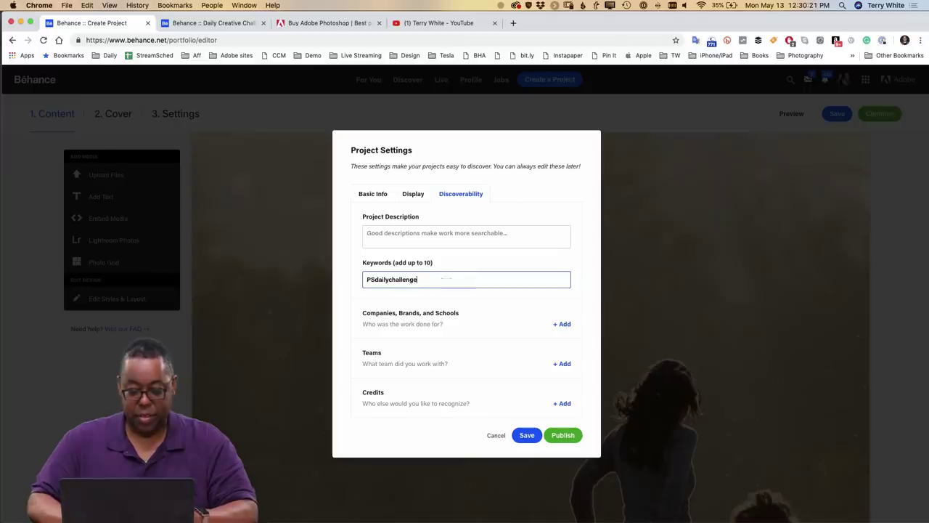
{"action": "key", "text": "Return"}
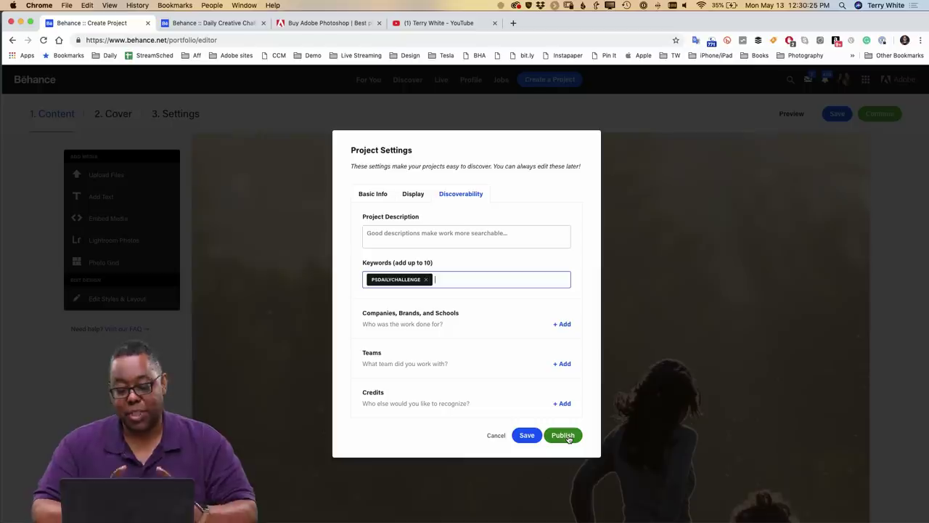
{"action": "left_click", "coordinate": [426, 280]}
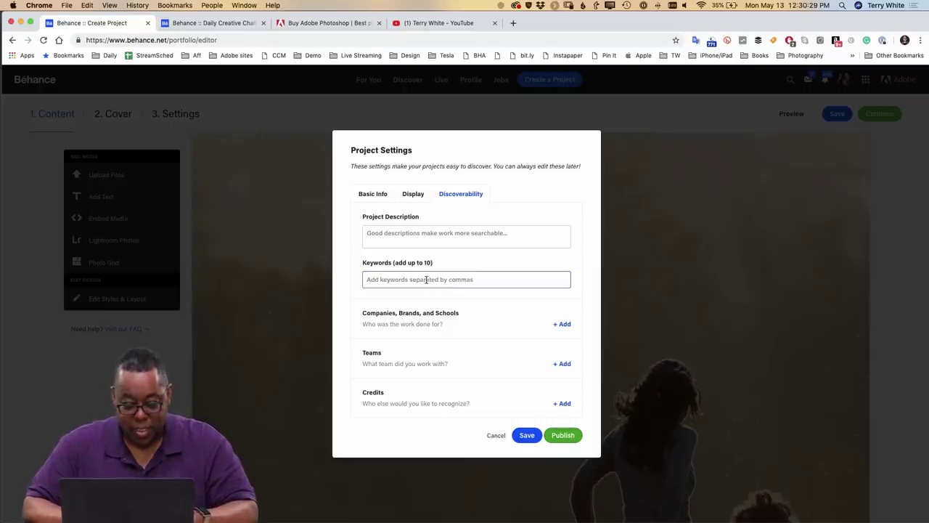
{"action": "type", "text": "PSdailychallenge,"}
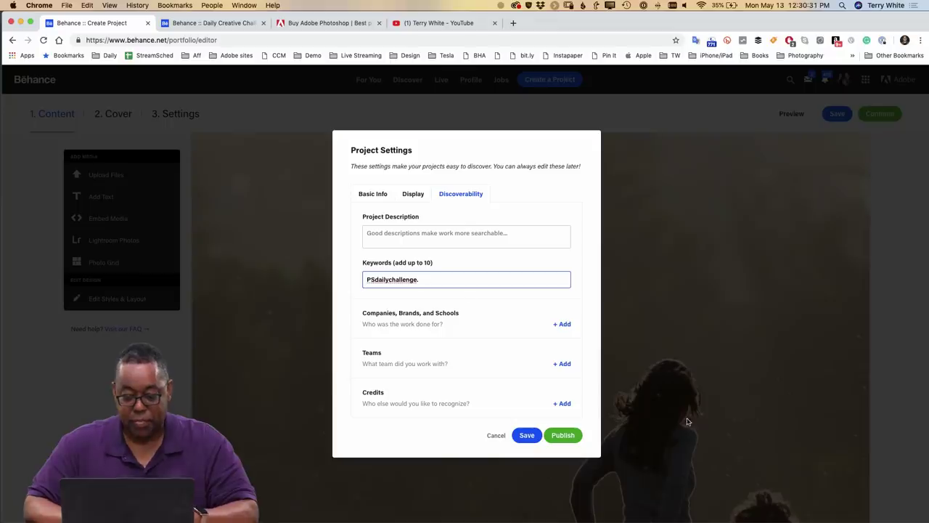